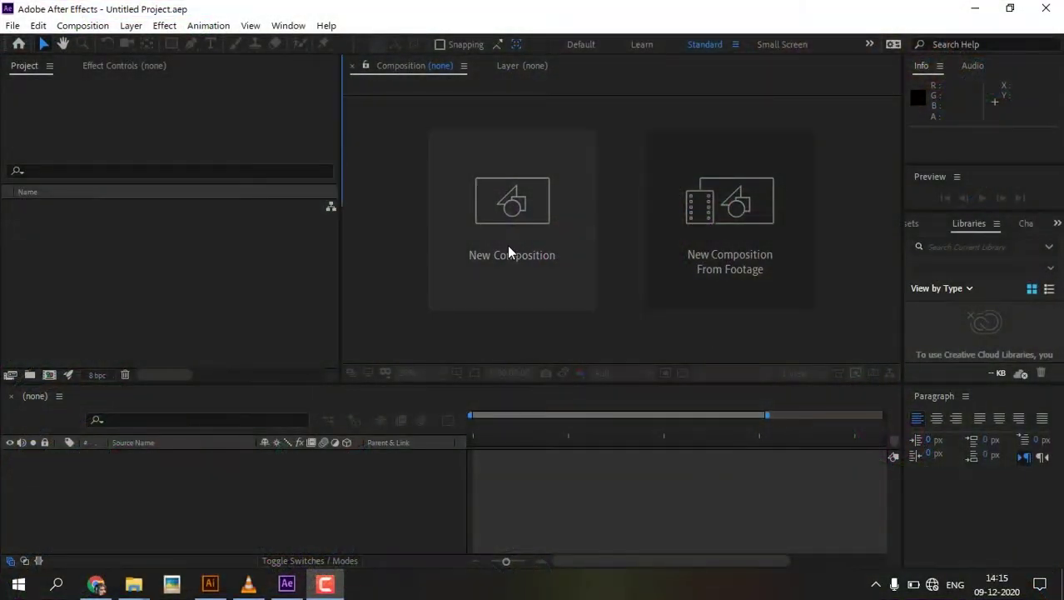
Create a new 1920 x 1080 composition named butterfly_animation
left_click(507, 246)
type("butterfly")
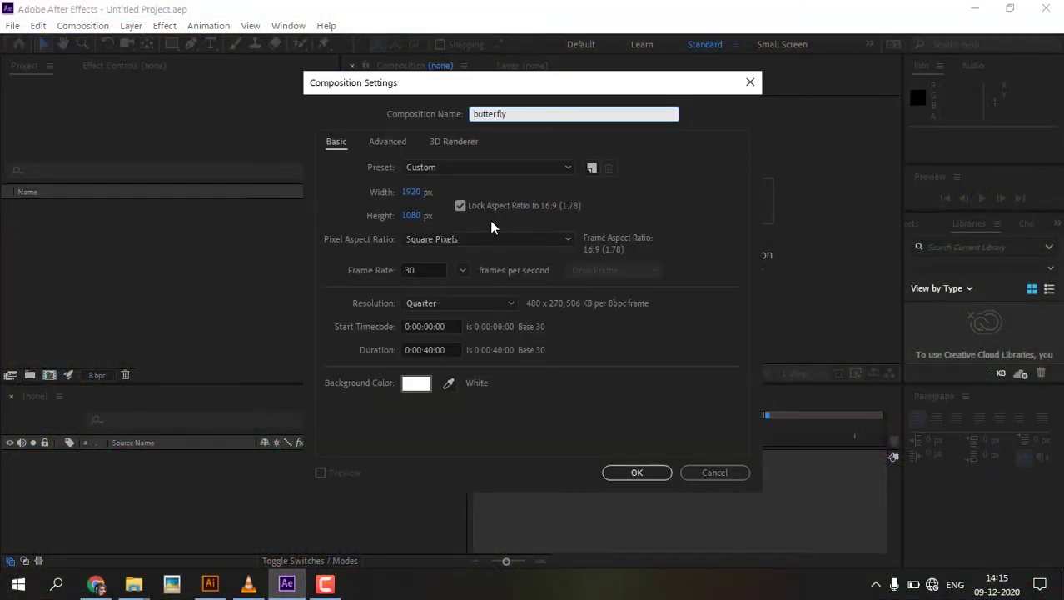
type("_animation")
left_click(638, 474)
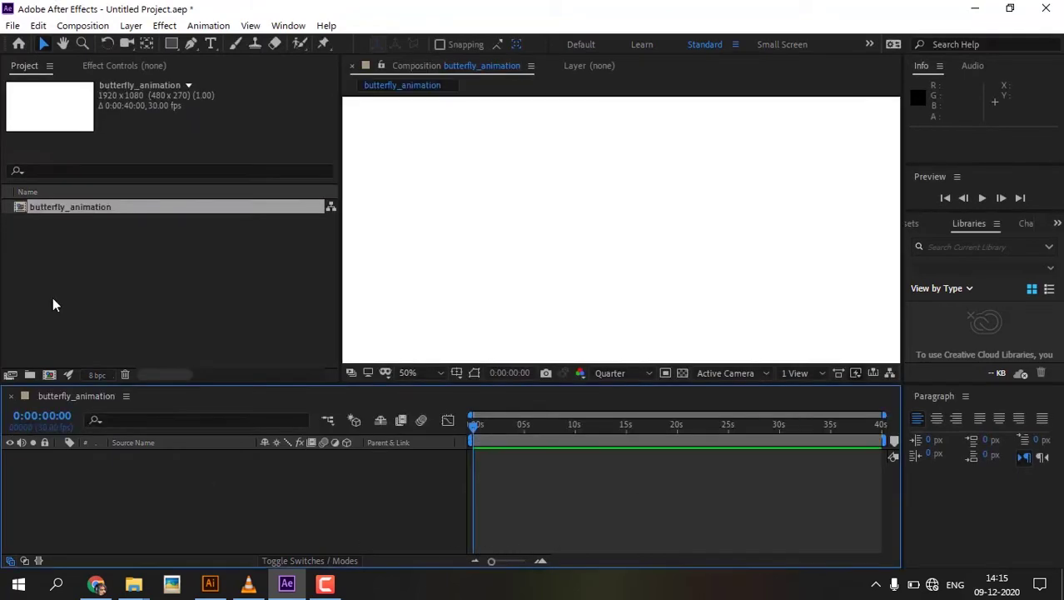
Import the bg Illustrator file as a Composition with footage dimensions set to Layer Size
double_click(52, 271)
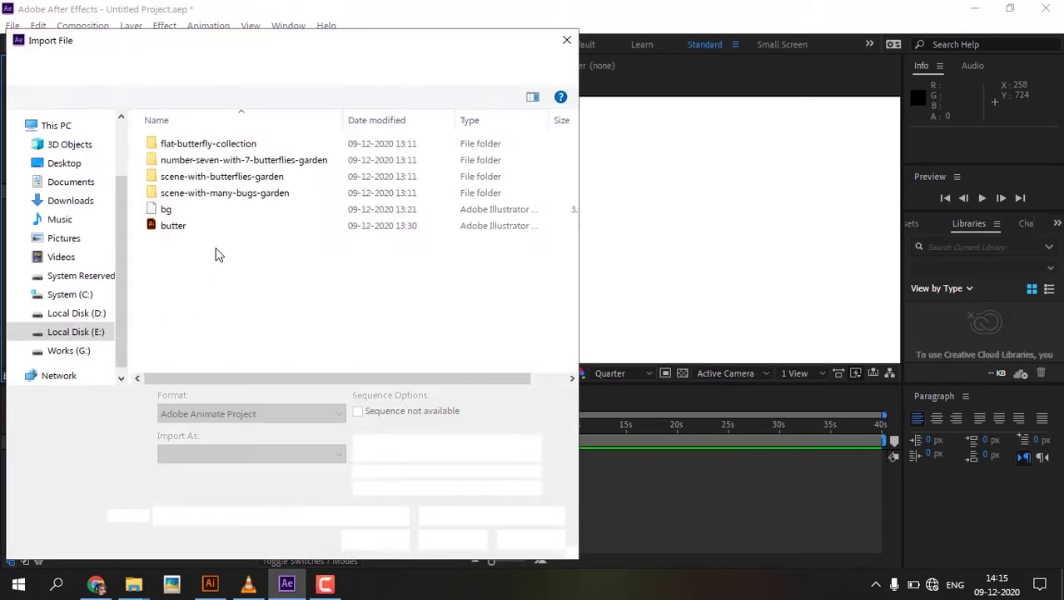
left_click(166, 209)
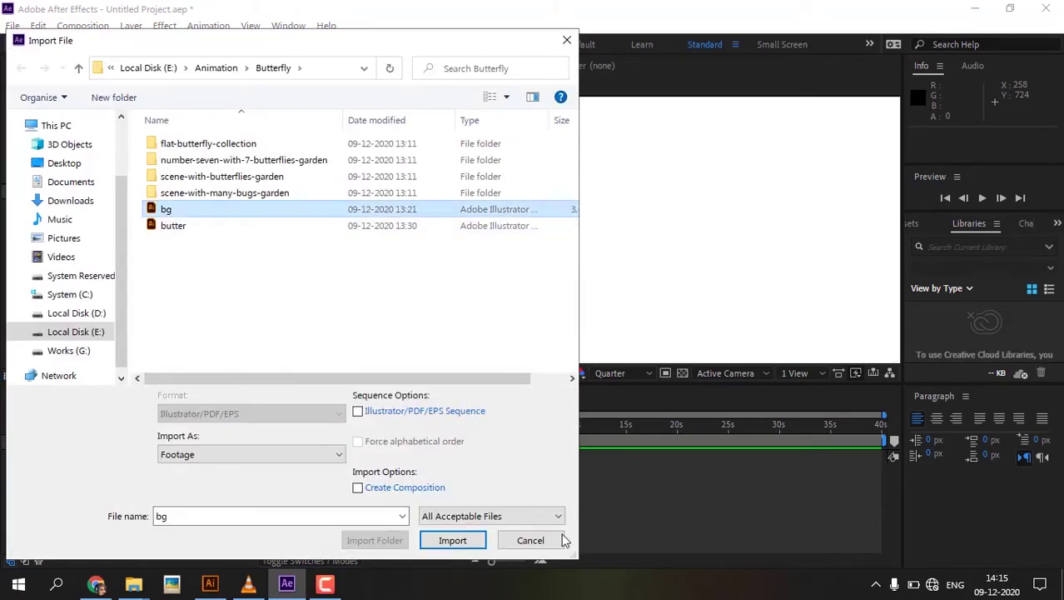
left_click(449, 539)
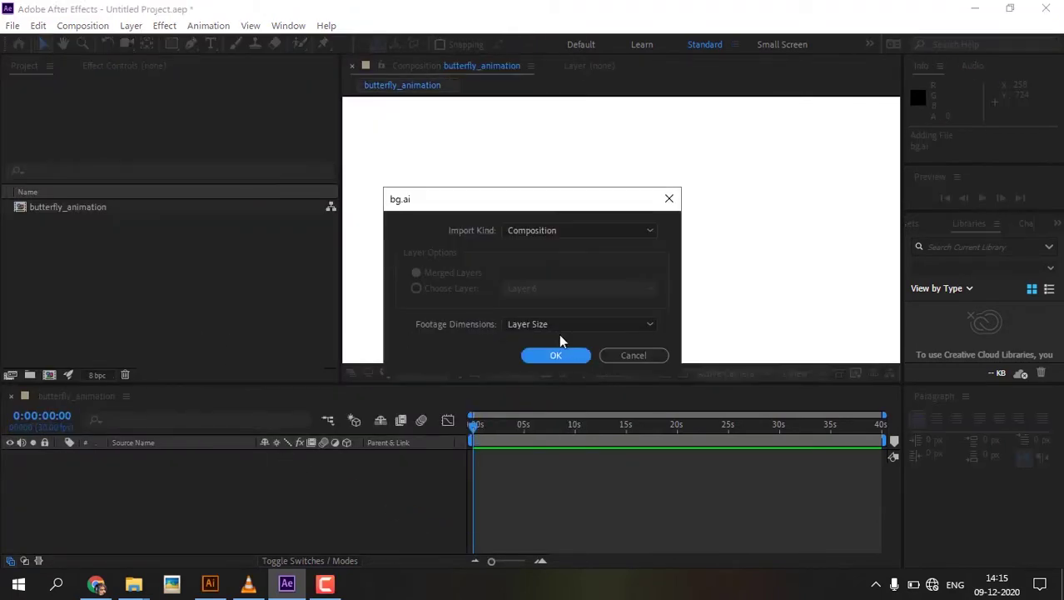
left_click(566, 229)
left_click(543, 263)
left_click(542, 324)
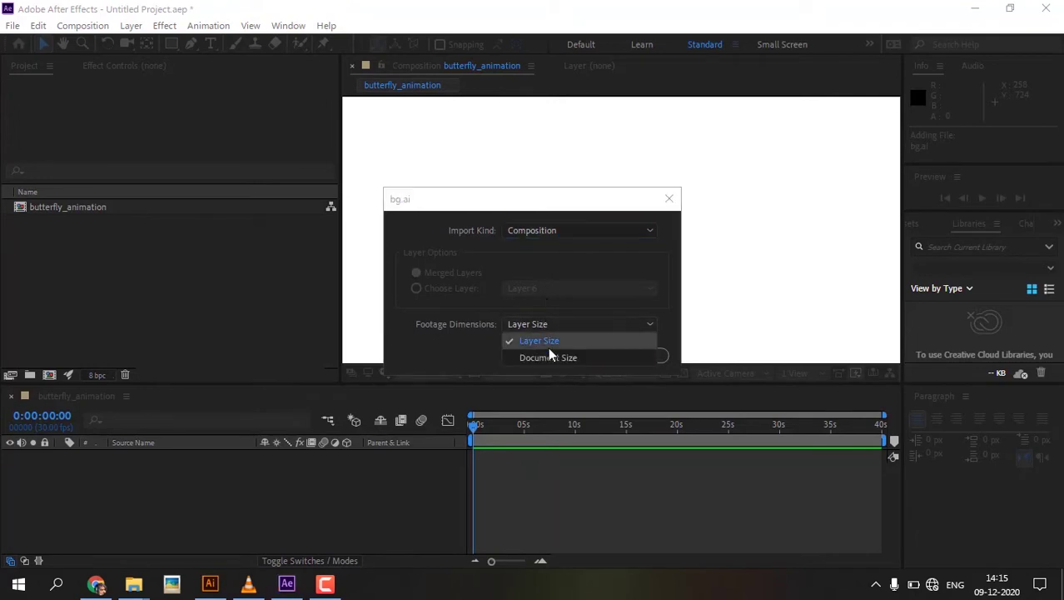
left_click(548, 346)
left_click(570, 358)
Import the butter Illustrator file as a layered composition
double_click(164, 303)
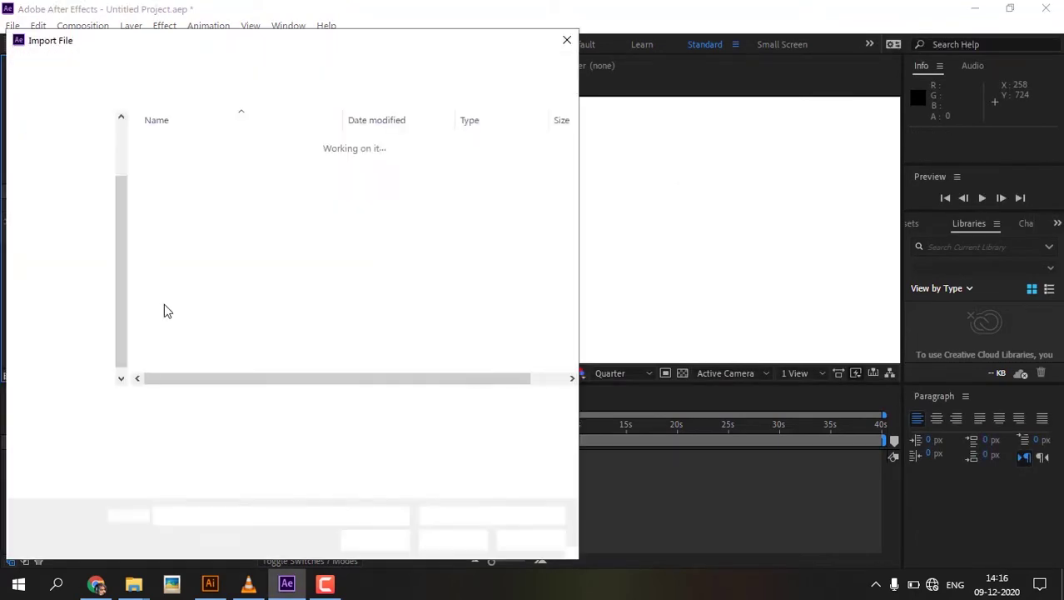
left_click(190, 225)
left_click(455, 541)
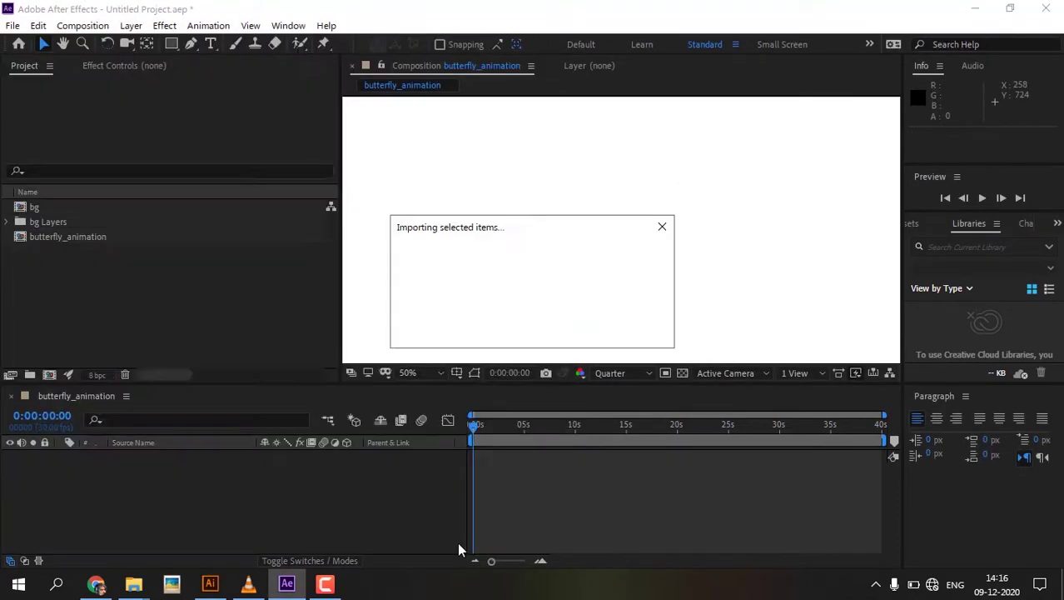
left_click(545, 359)
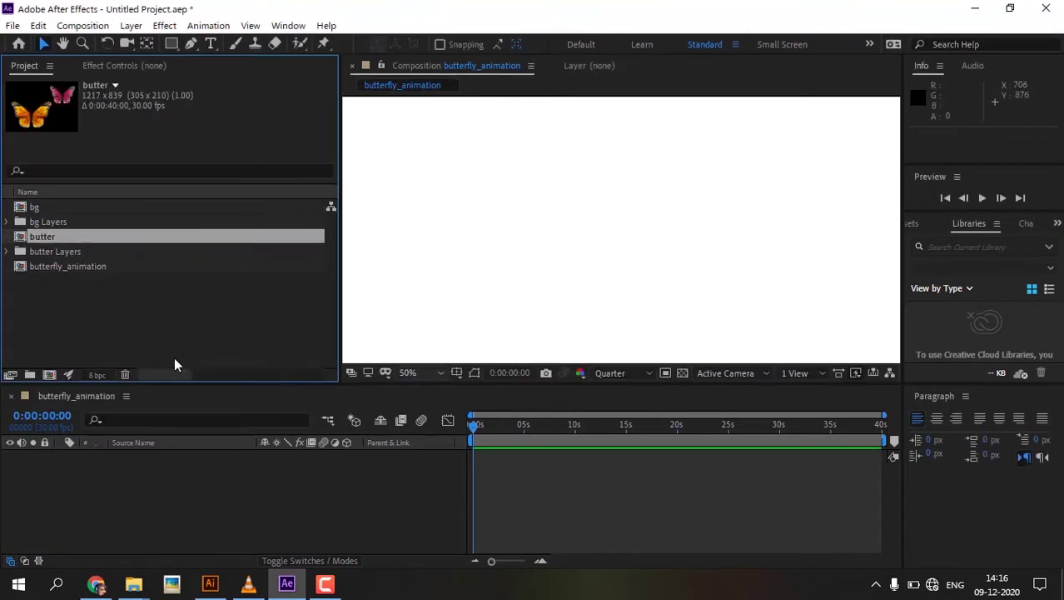
Add the bg composition to the butterfly_animation timeline and place the butterfly and butterfly1 compositions above it
left_click_drag(22, 207, 109, 472)
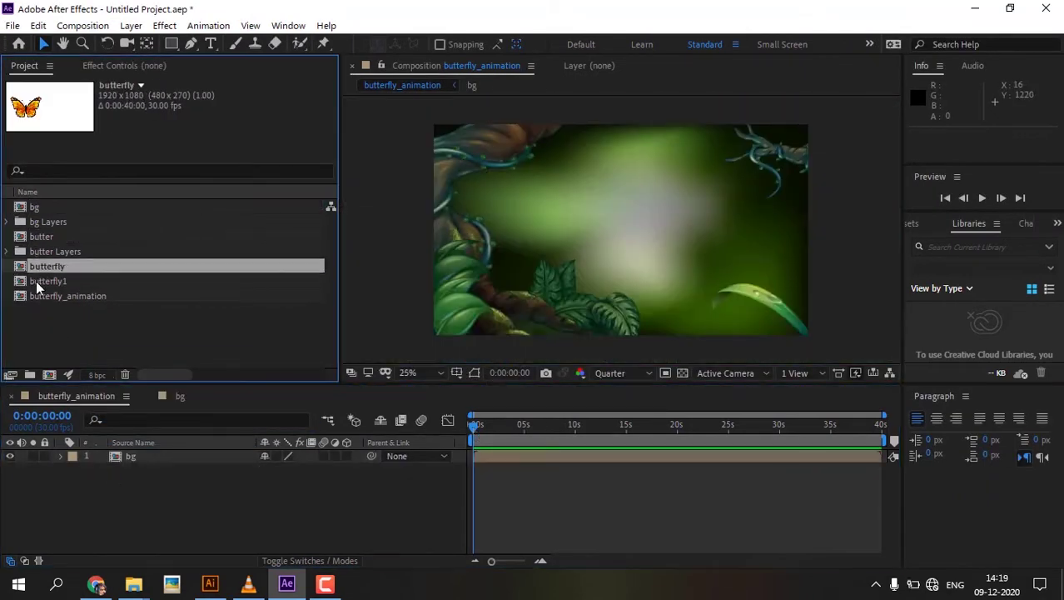
left_click(36, 280, "shift")
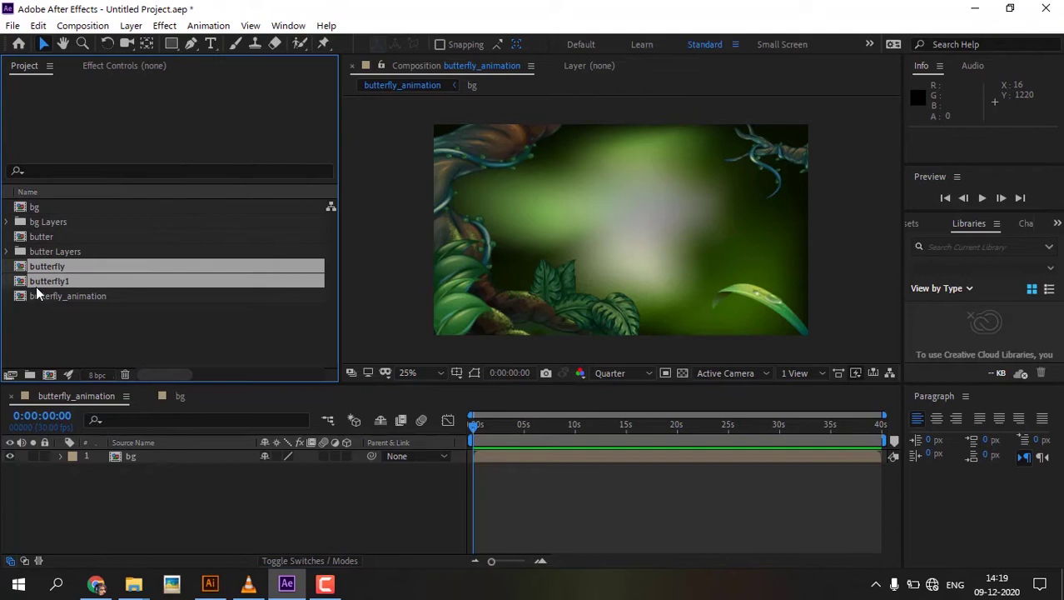
left_click_drag(25, 285, 103, 454)
Open the butterfly1 composition and move the wing and antenna layers' anchor points to where they join the body
left_click(116, 471)
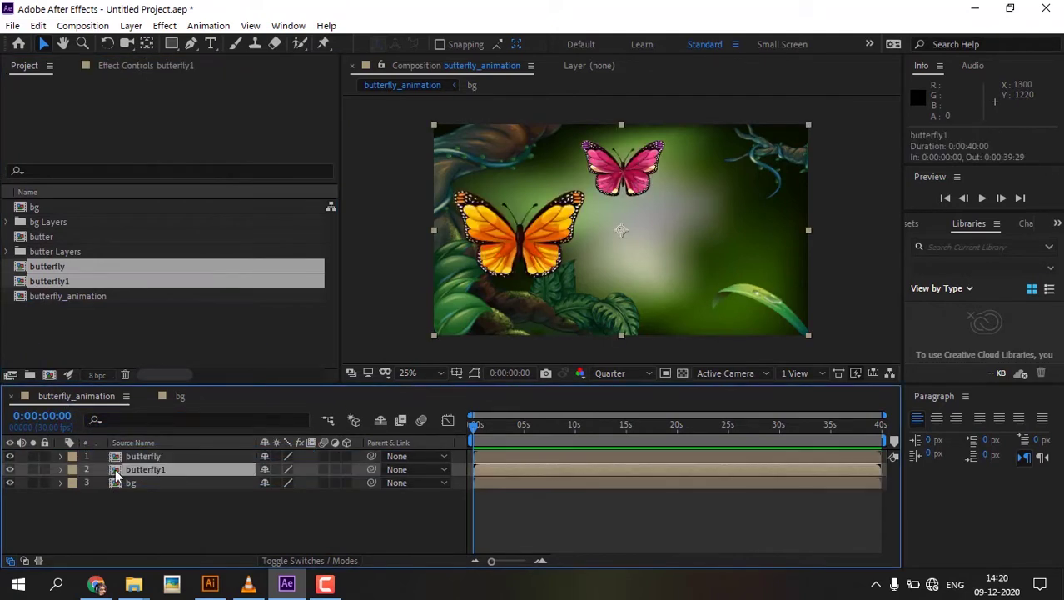
double_click(116, 470)
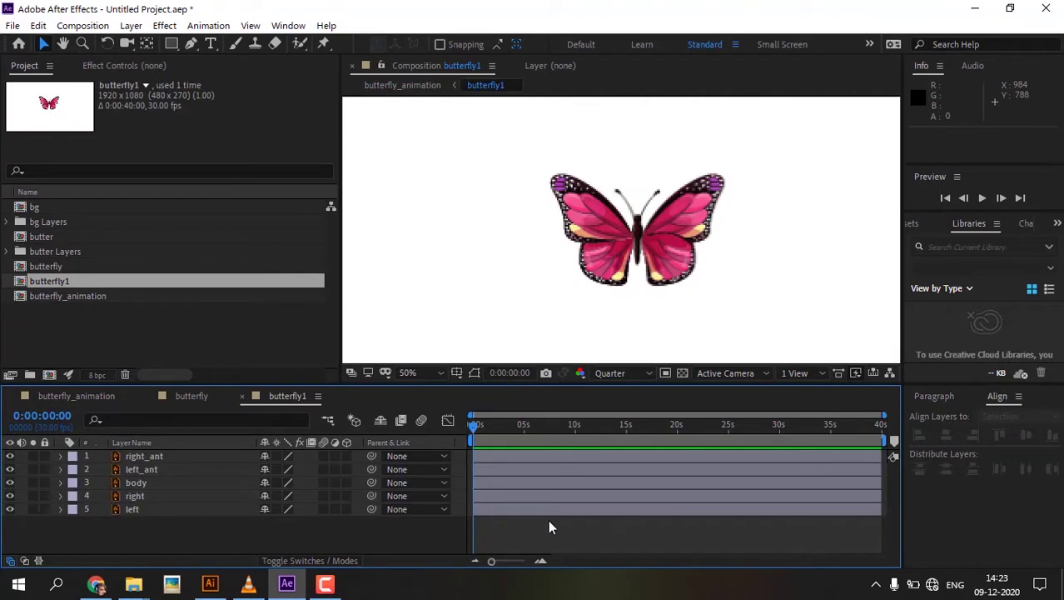
left_click(140, 510)
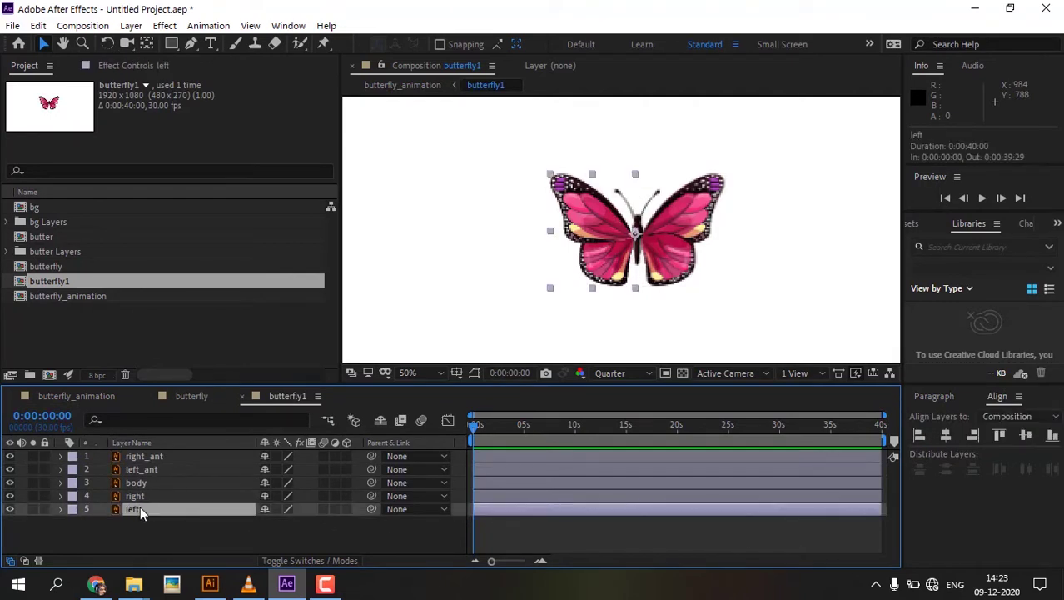
left_click(146, 43)
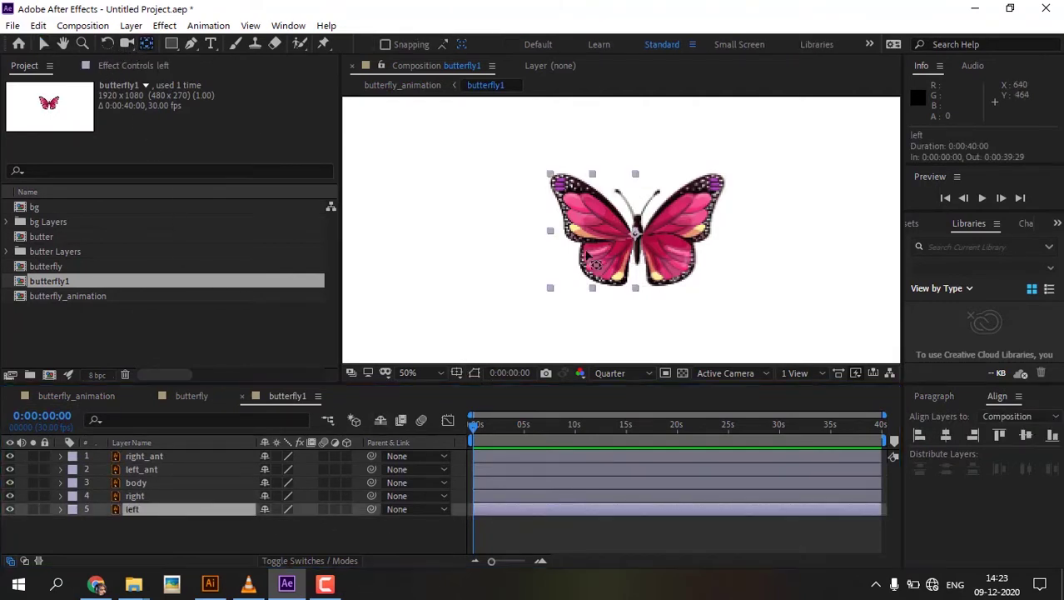
mouse_move(636, 235)
left_mouse_down()
mouse_move(653, 245)
mouse_move(640, 216)
left_mouse_up()
left_click(135, 495)
left_click(143, 470)
left_click(137, 457)
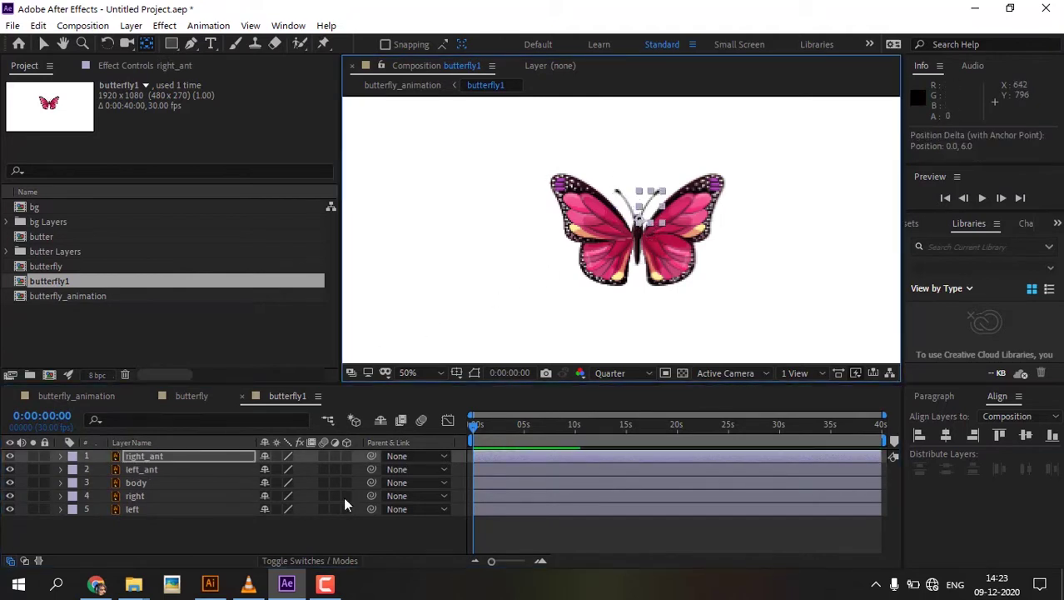
Make all five butterfly1 layers 3D and enable Y Rotation keyframing at 0:00 on the right and left wing layers
left_click(159, 542)
left_click(347, 509)
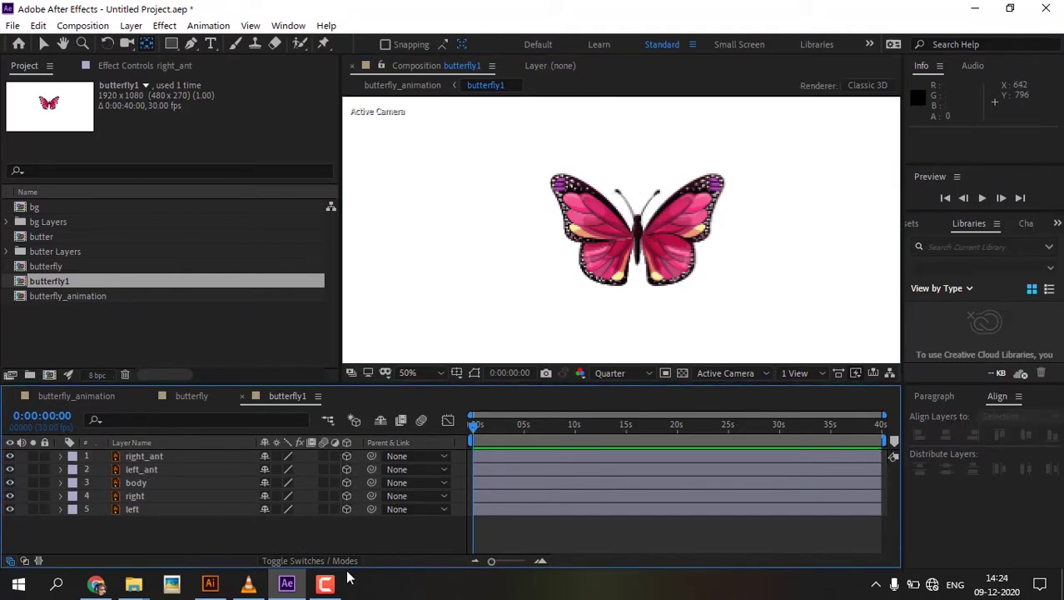
left_click(149, 510)
left_click(144, 498, "ctrl")
key("r")
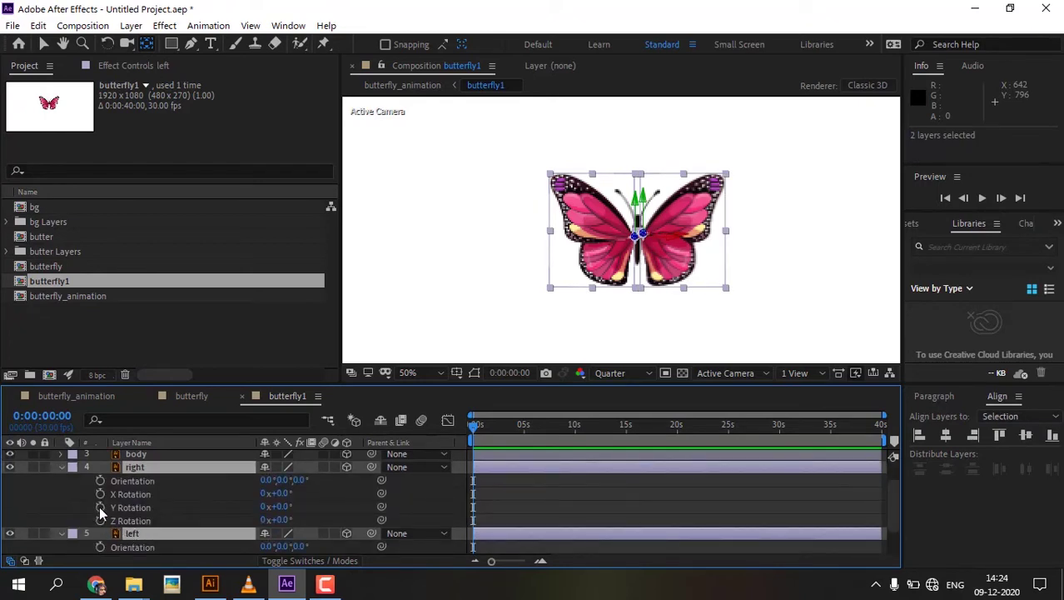
left_click(100, 508)
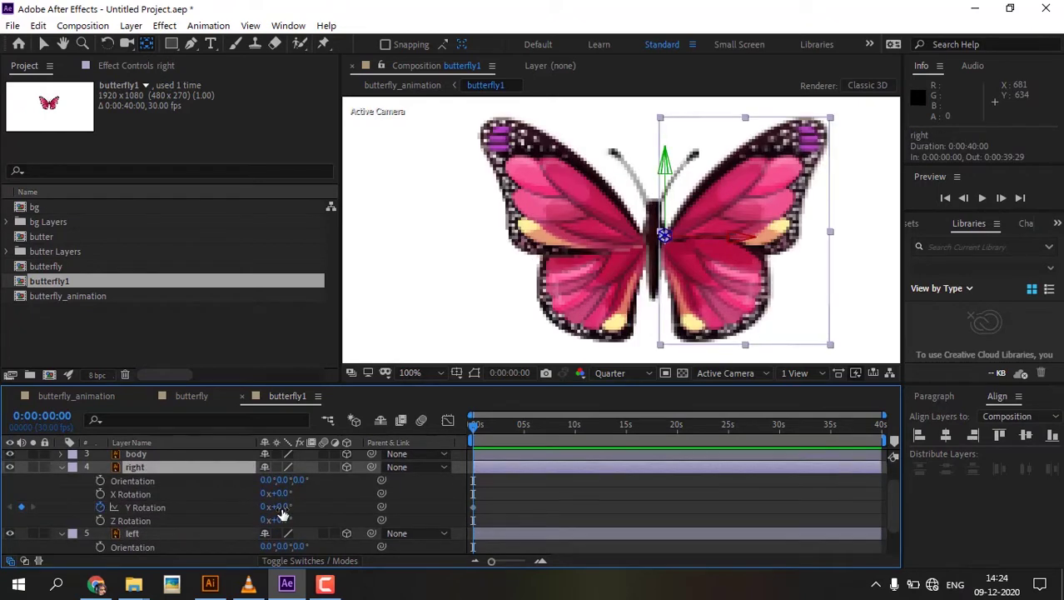
Set the first Y Rotation keyframes to -73° for the right wing and 64° for the left wing
left_click_drag(282, 510, 222, 507)
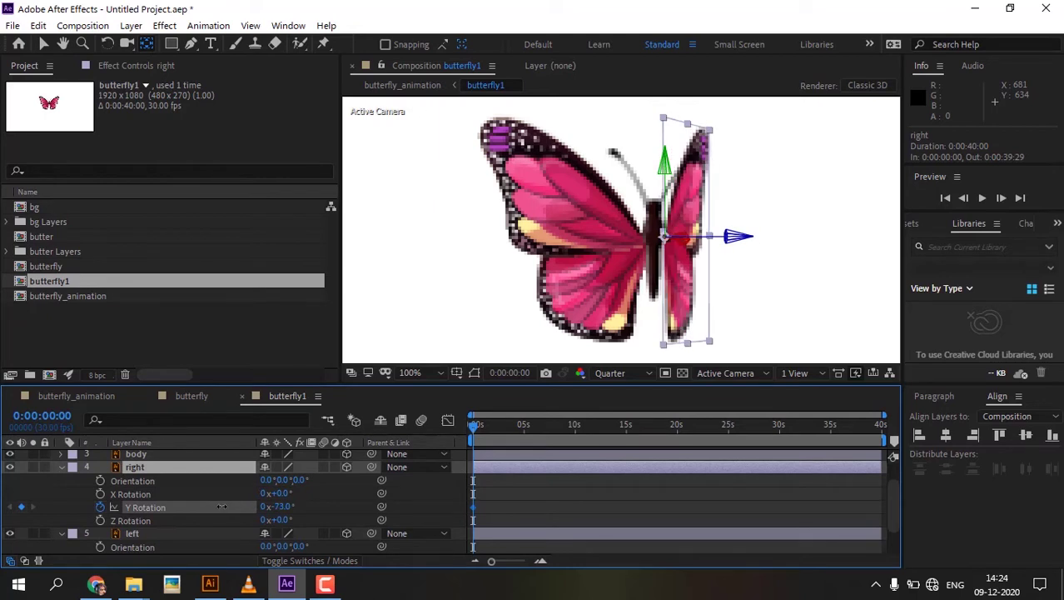
scroll(279, 518, "down", 3)
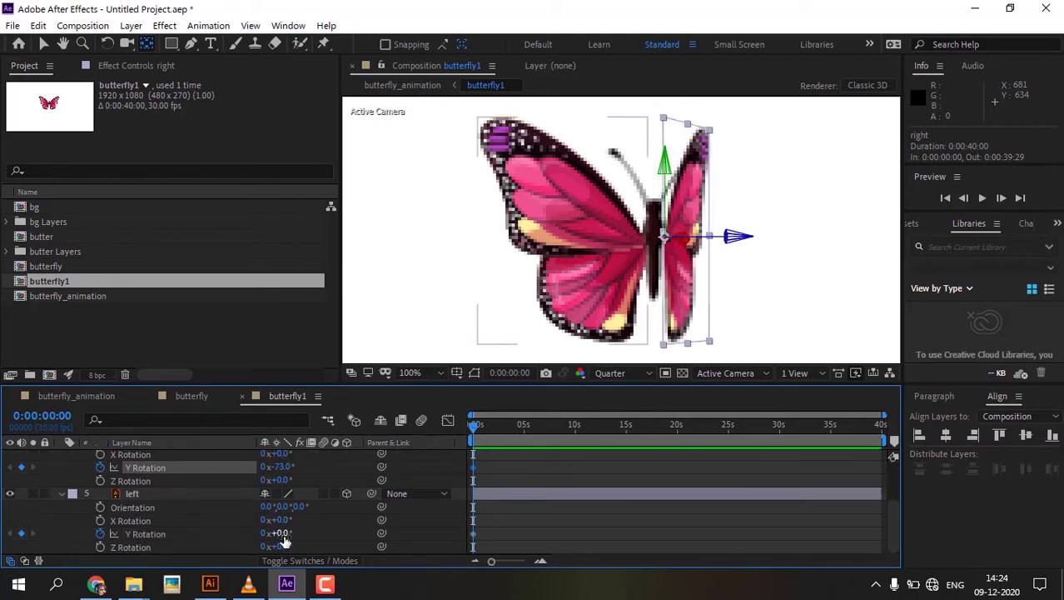
left_click_drag(281, 538, 336, 542)
At 0:00:00:15, set Y Rotation to 62° for the right wing and -64° for the left wing
scroll(473, 433, "up", 3)
left_click_drag(504, 433, 514, 426)
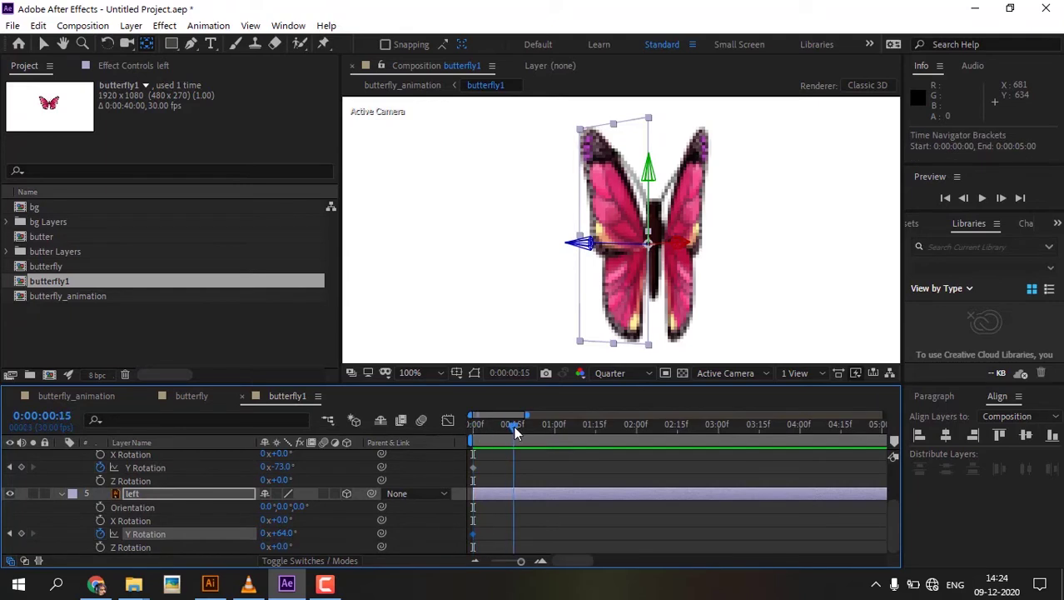
left_click_drag(287, 473, 416, 492)
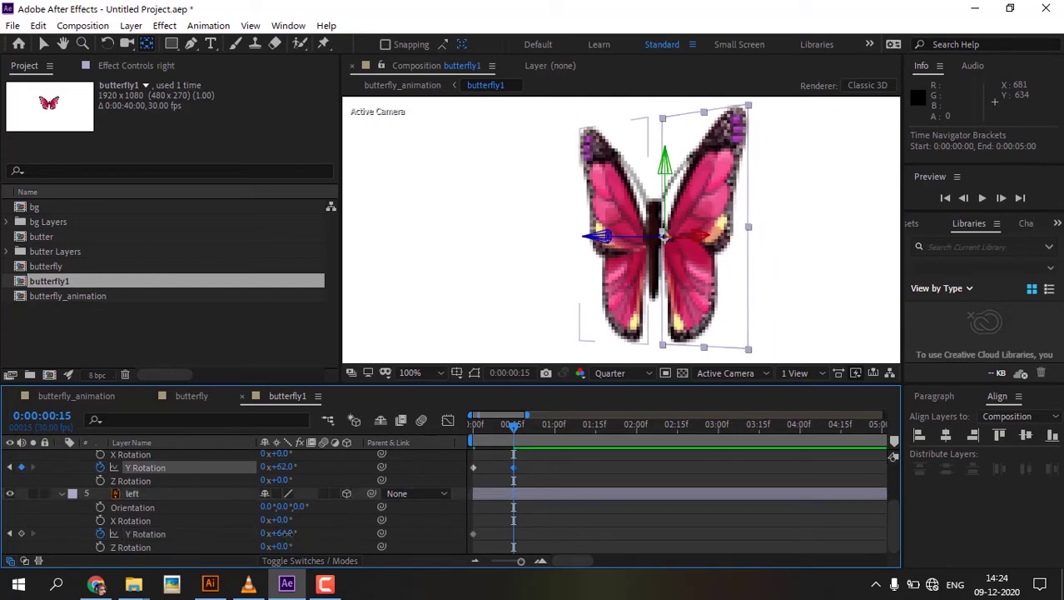
left_click_drag(284, 534, 188, 535)
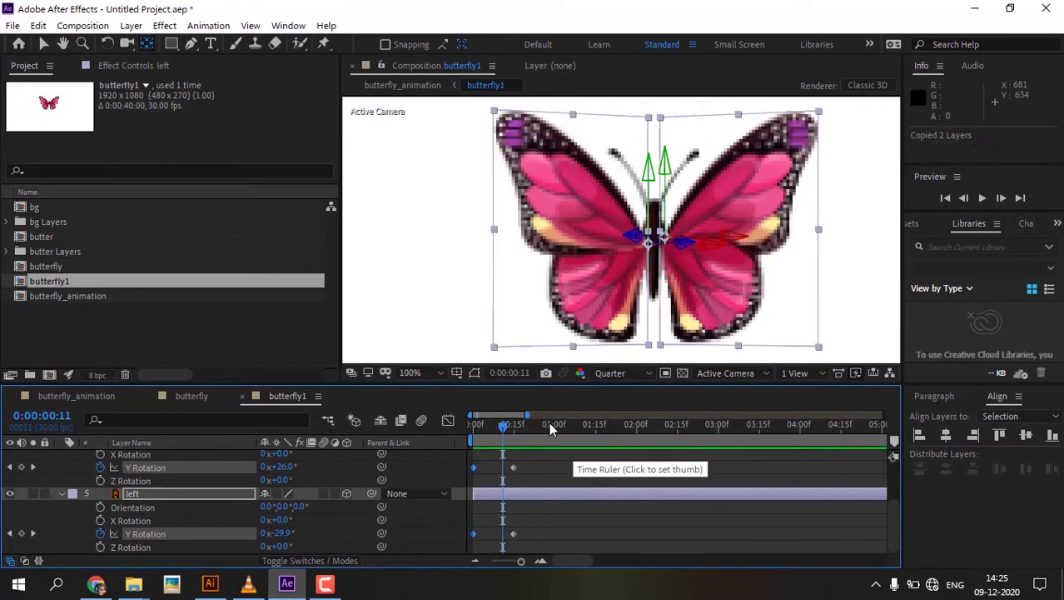
Copy each wing's first Y Rotation keyframe and paste it at 0:00:01:00
left_click(550, 423)
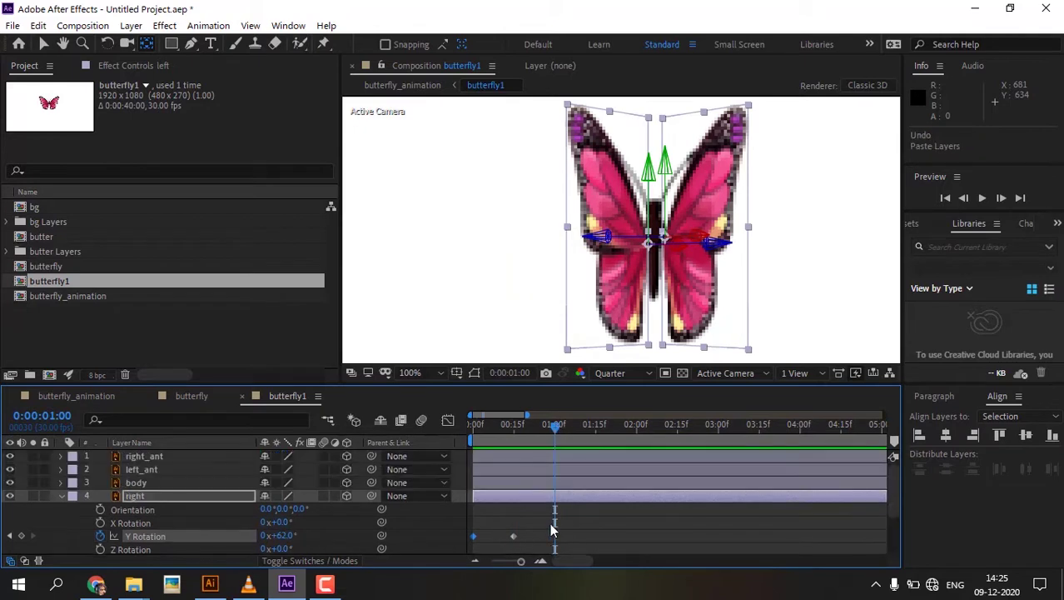
left_click_drag(487, 531, 465, 545)
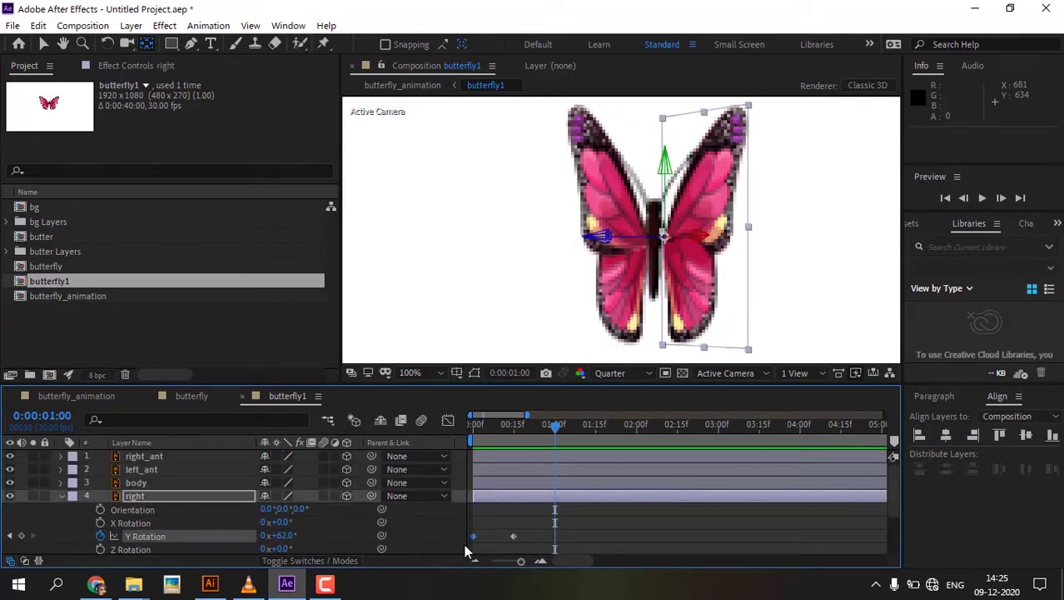
key("ctrl+v")
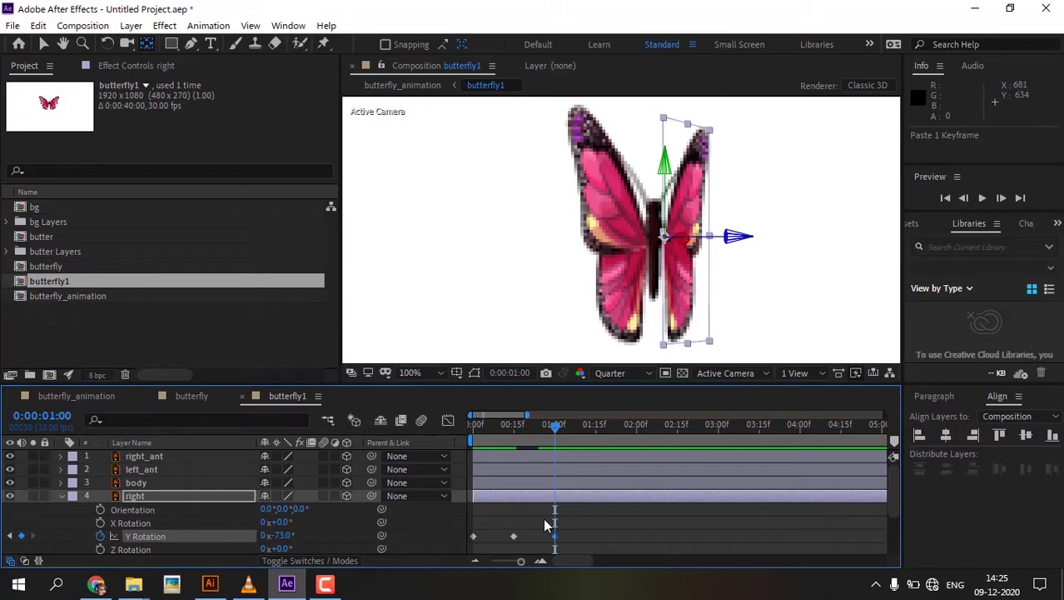
scroll(525, 520, "down", 3)
left_click(473, 533)
key("ctrl+c")
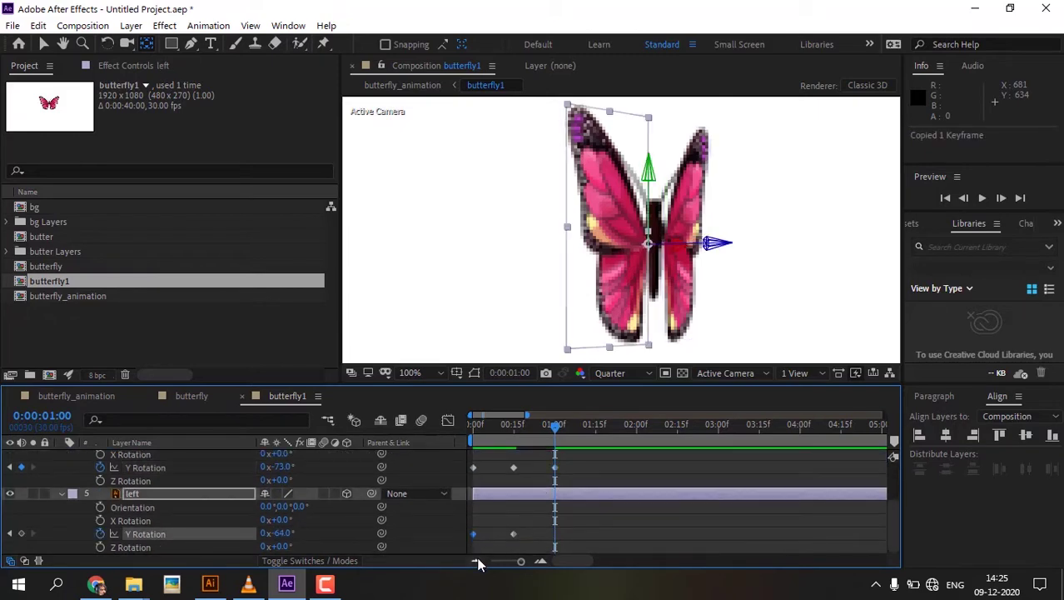
key("ctrl+v")
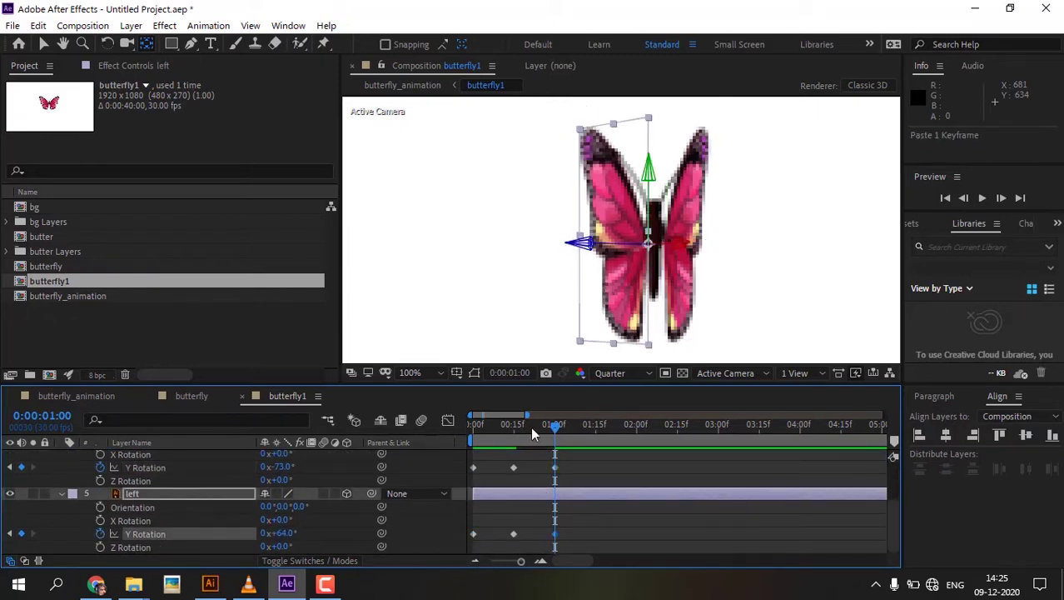
Preview the wing-flapping animation from the start of the butterfly1 timeline
key("Home")
key("space")
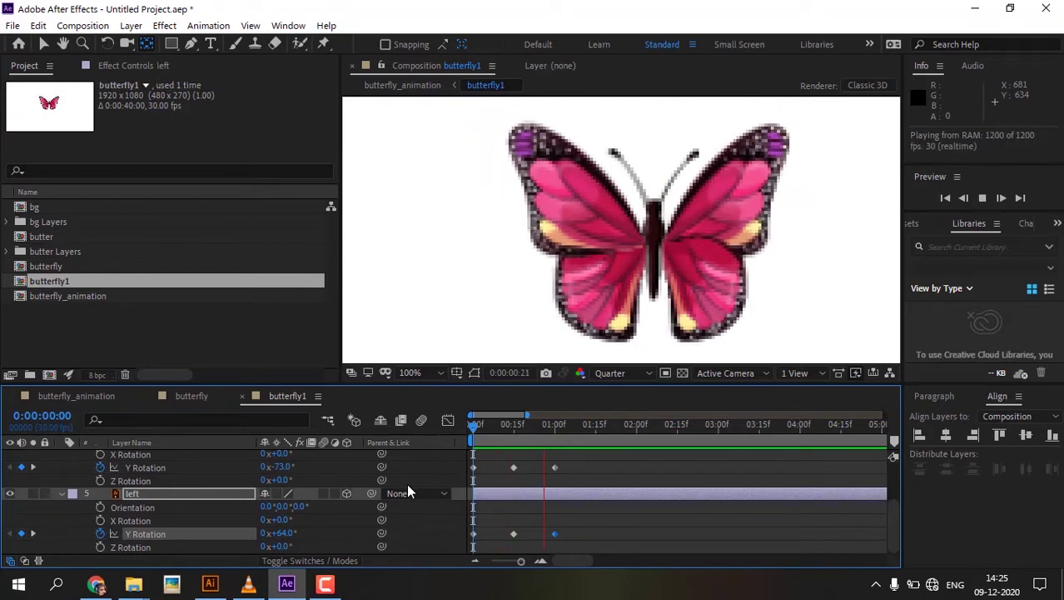
key("space")
Add the expression loopOut("pingpong") to the right wing's Y Rotation
scroll(562, 332, "down", 1)
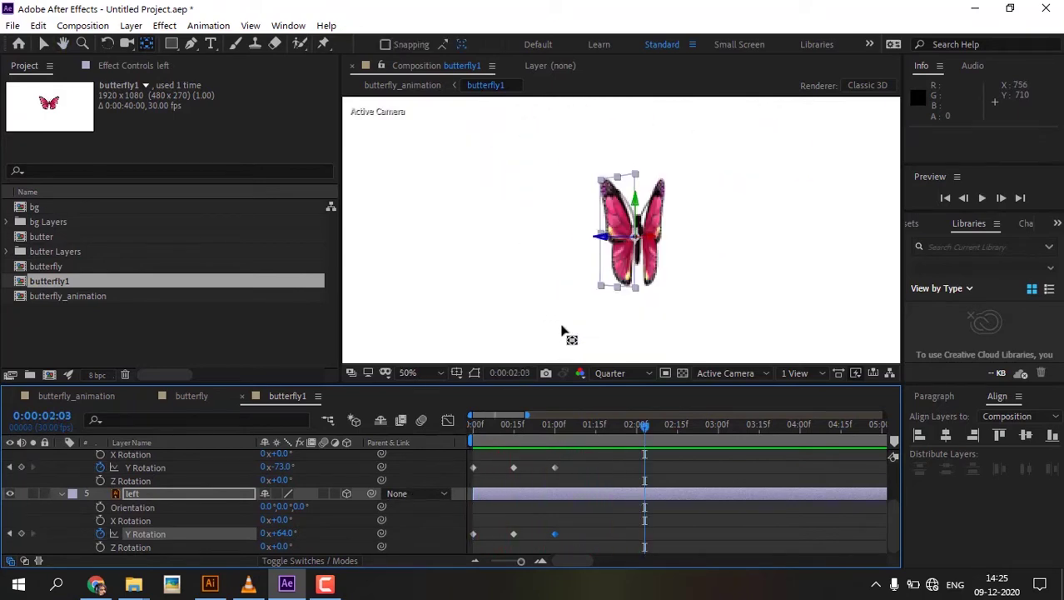
left_click_drag(533, 443, 343, 480)
left_click(200, 468)
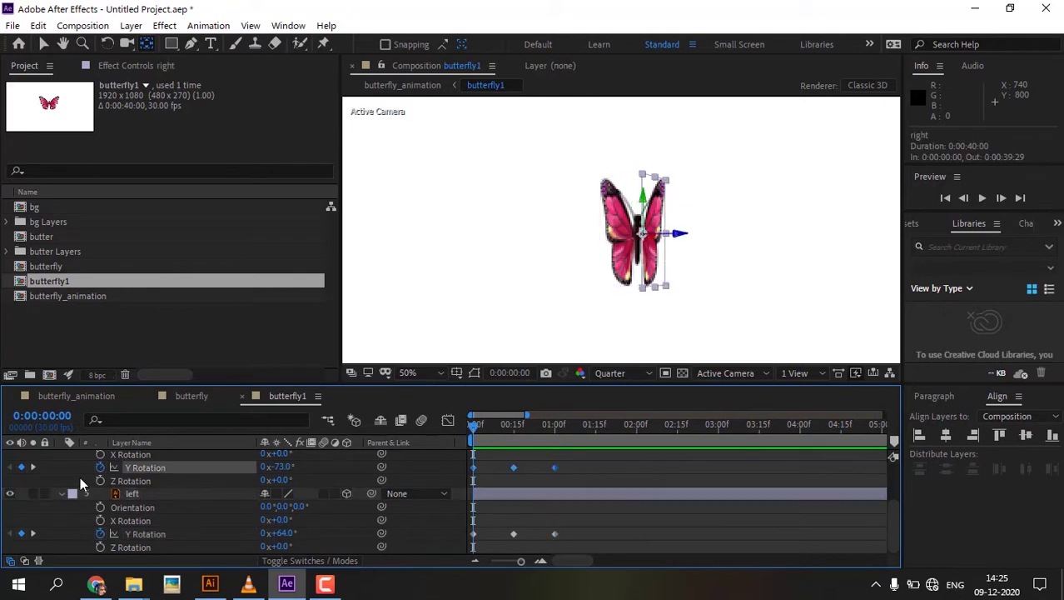
left_click(100, 467, "alt")
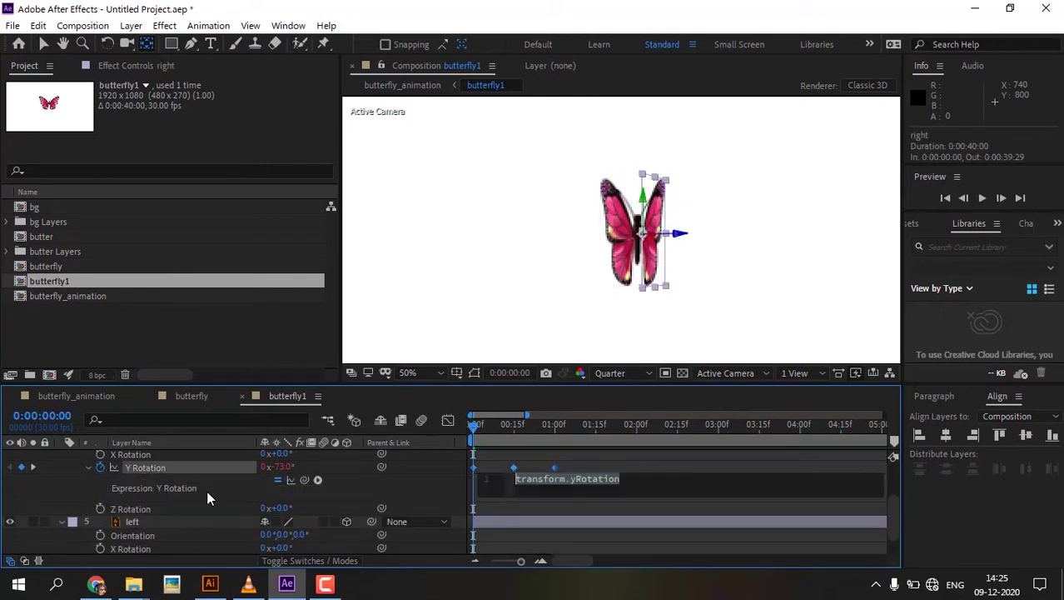
type("loo")
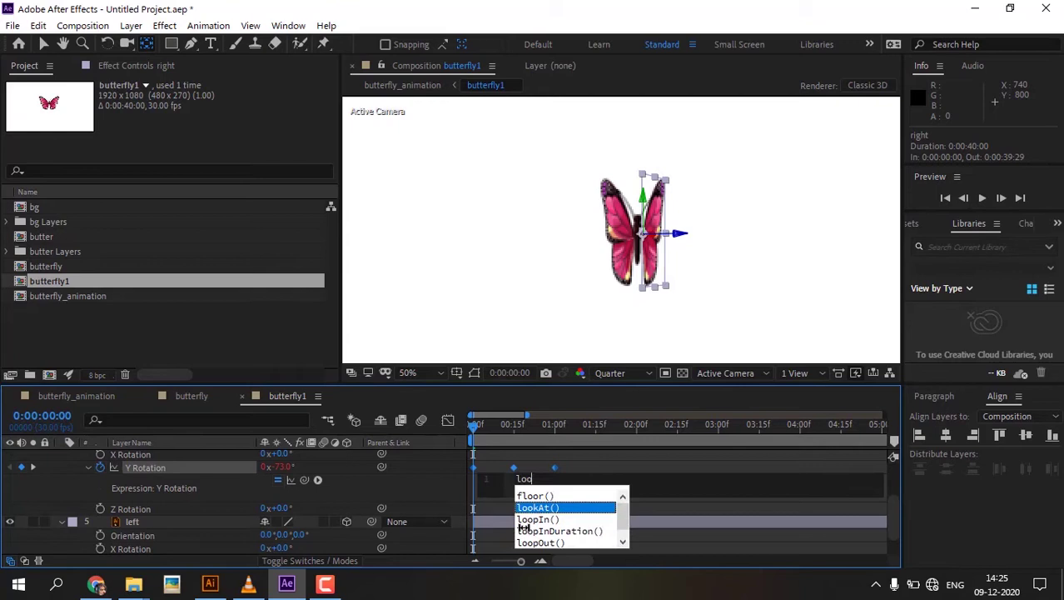
type("po")
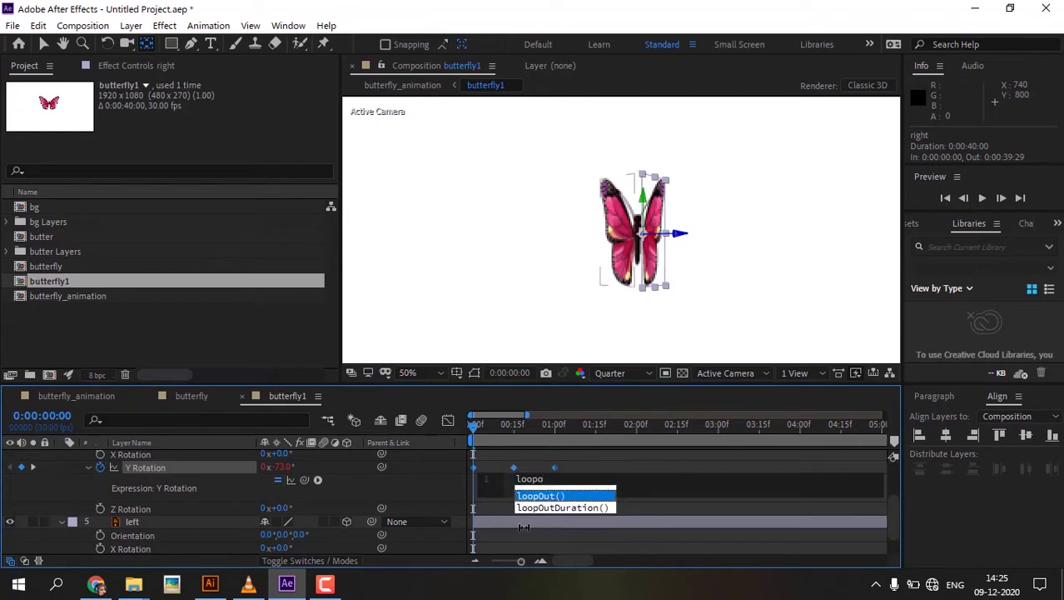
key("Return")
type("\"")
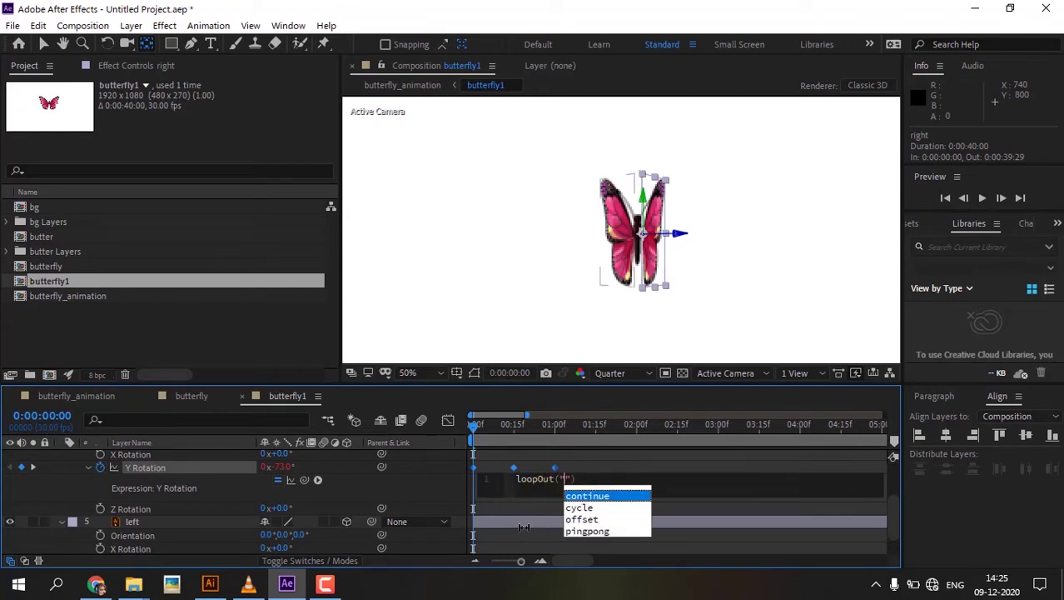
type("p")
key("Return")
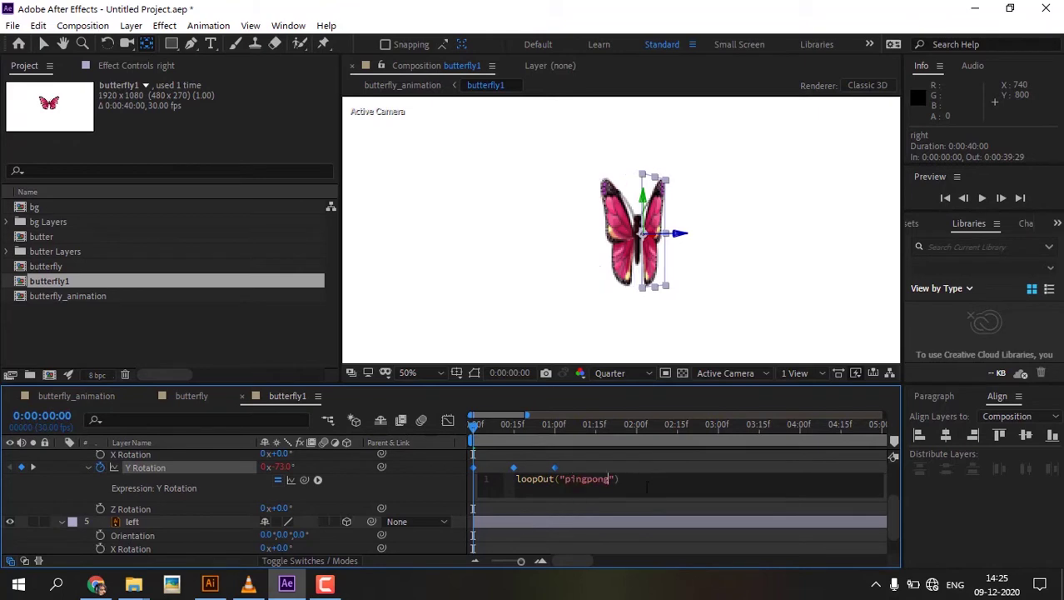
Copy the right wing's loop expression to the left wing's Y Rotation and preview the looping flap
left_click_drag(647, 486, 470, 483)
right_click(547, 483)
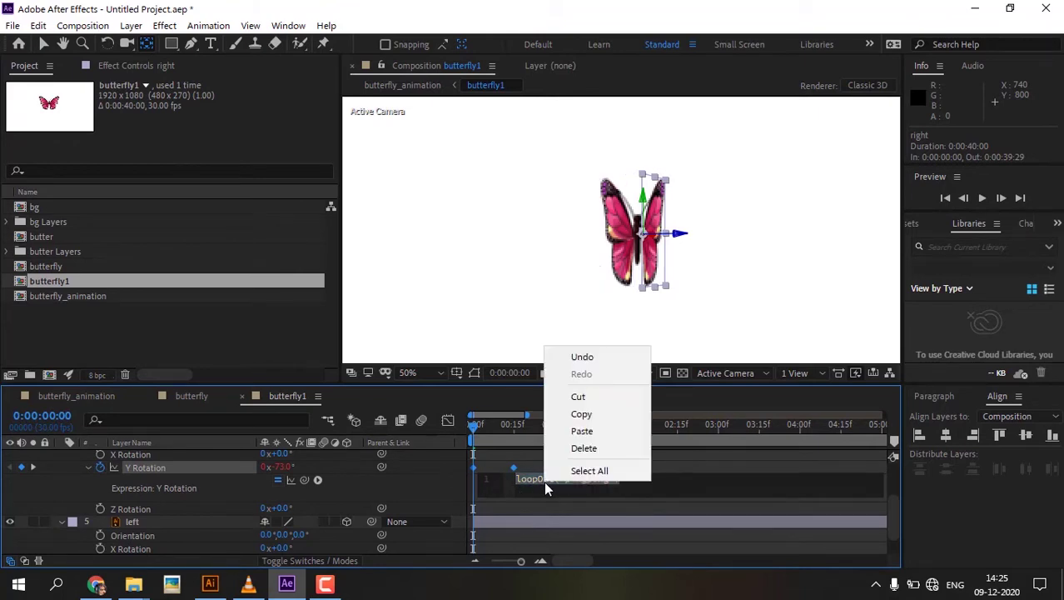
left_click(582, 416)
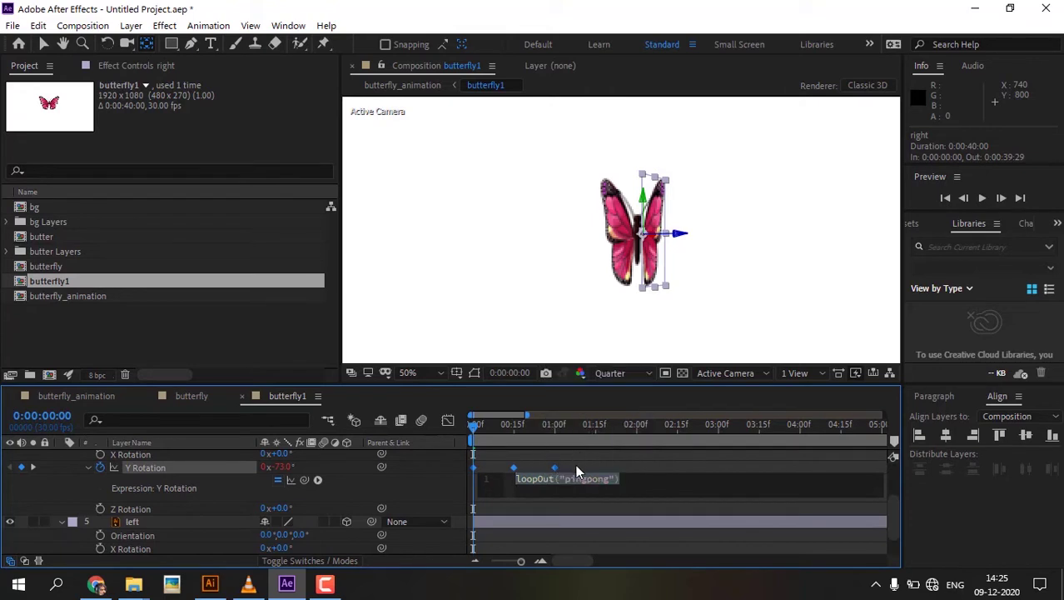
left_click(576, 466)
scroll(533, 500, "down", 1)
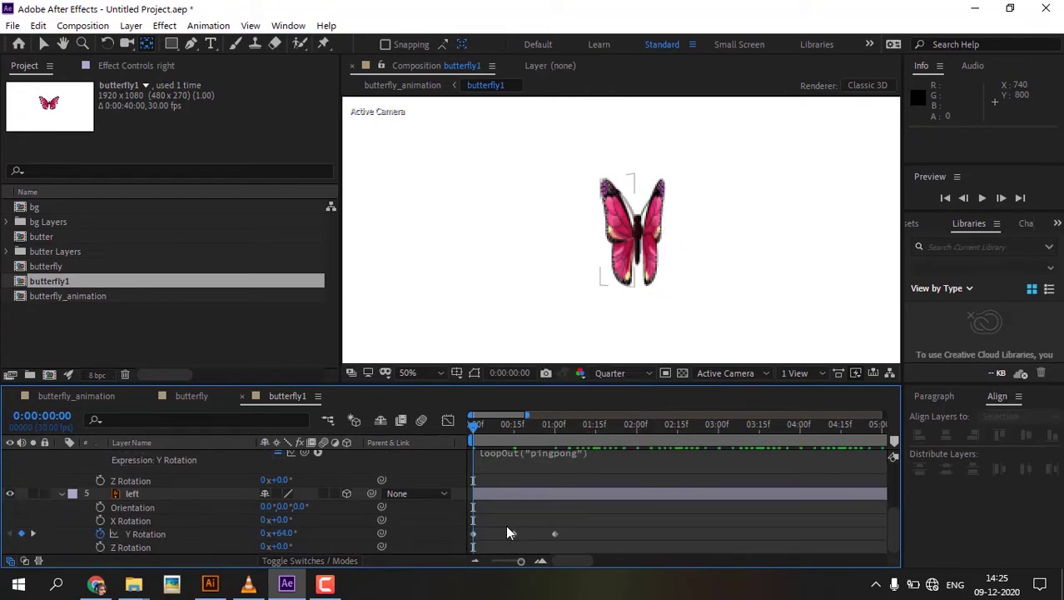
left_click(101, 533, "alt")
key("ctrl+v")
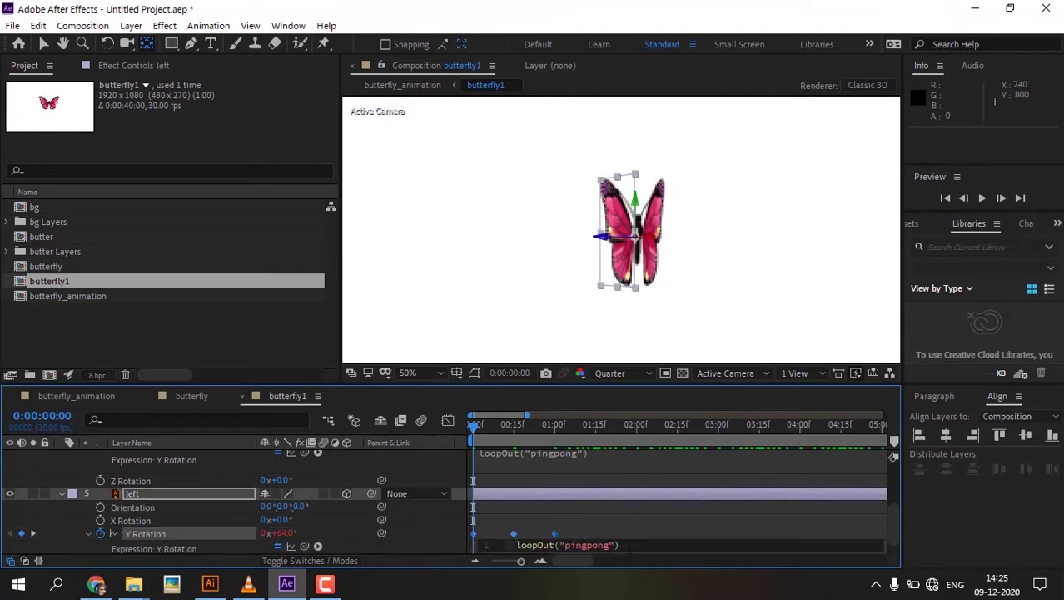
left_click(630, 533)
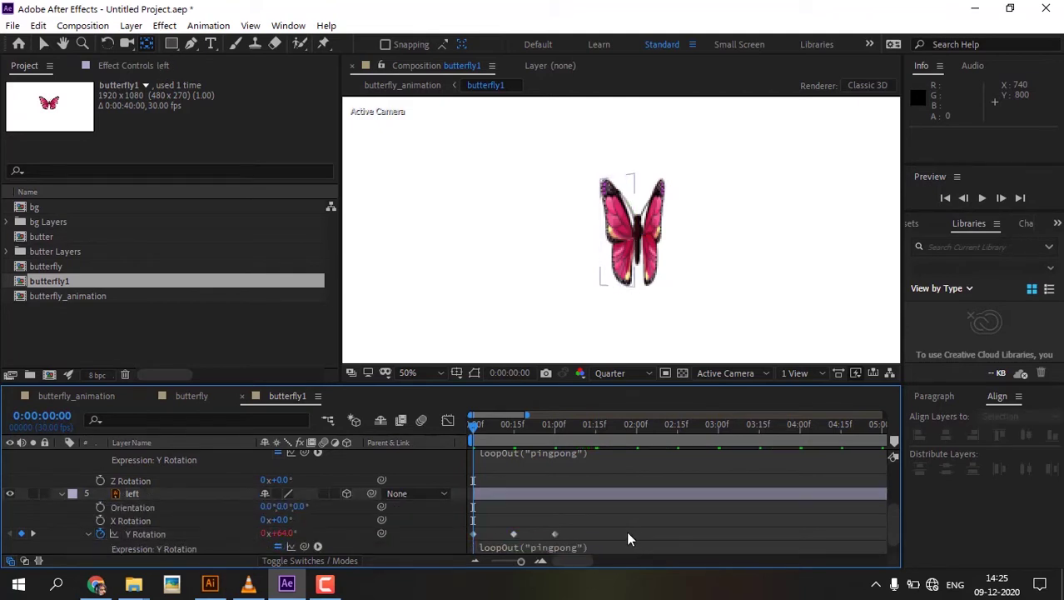
key("space")
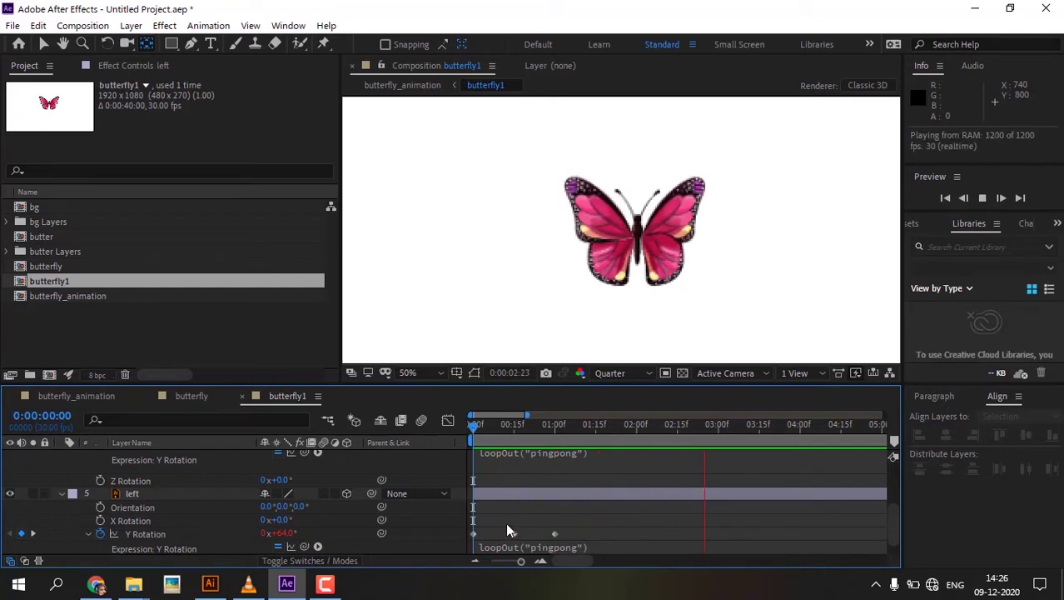
key("space")
Apply Easy Ease to all three Y Rotation keyframes of the right wing
scroll(539, 522, "up", 2)
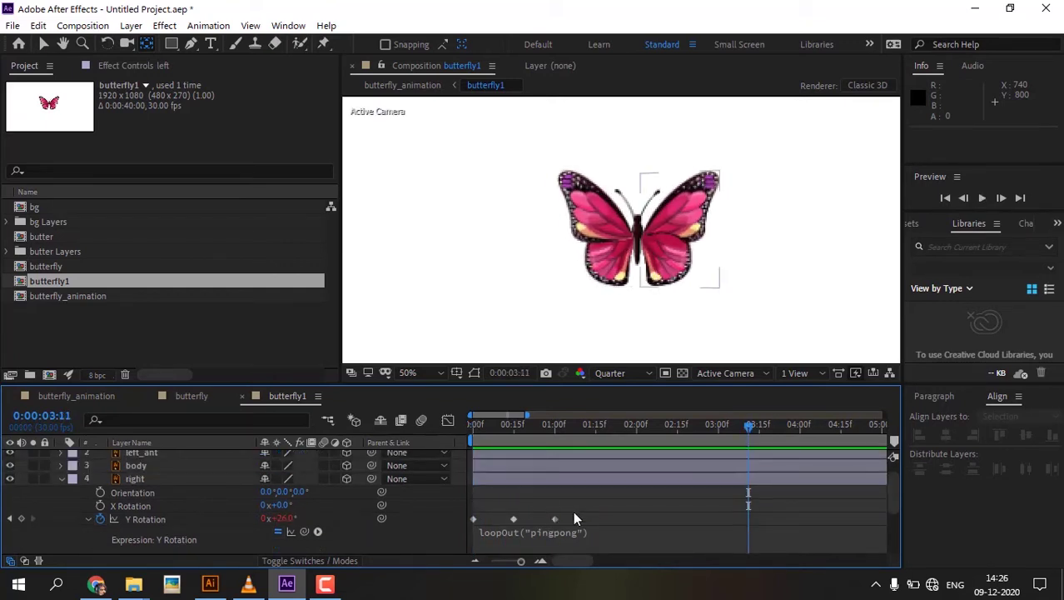
left_click_drag(575, 516, 470, 523)
right_click(511, 518)
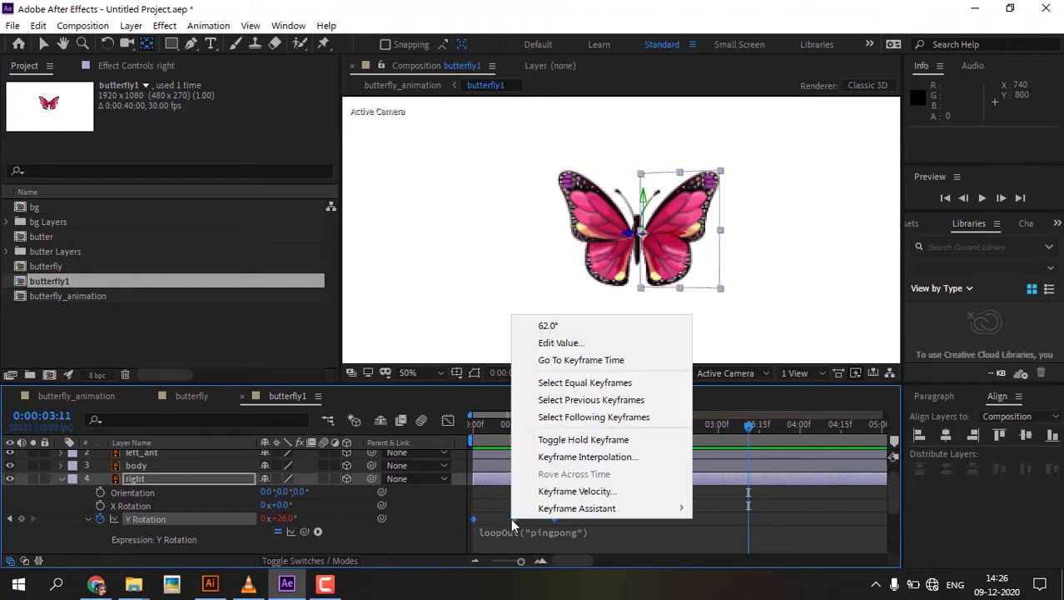
mouse_move(583, 508)
left_click(750, 406)
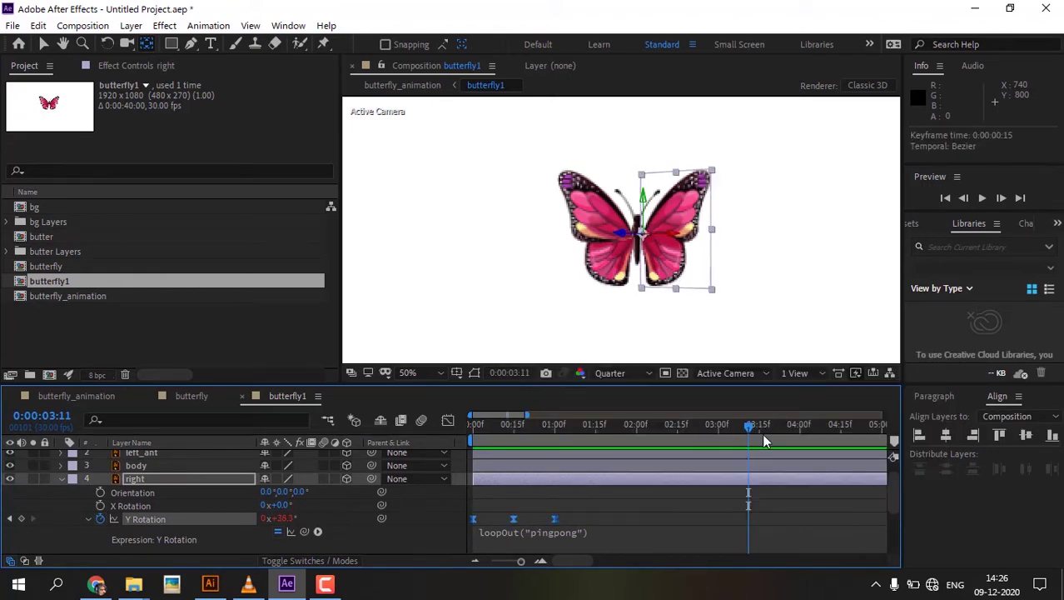
Reshape the right wing's Y Rotation curve by lengthening the easing handles at its last and first keyframes
left_click(448, 421)
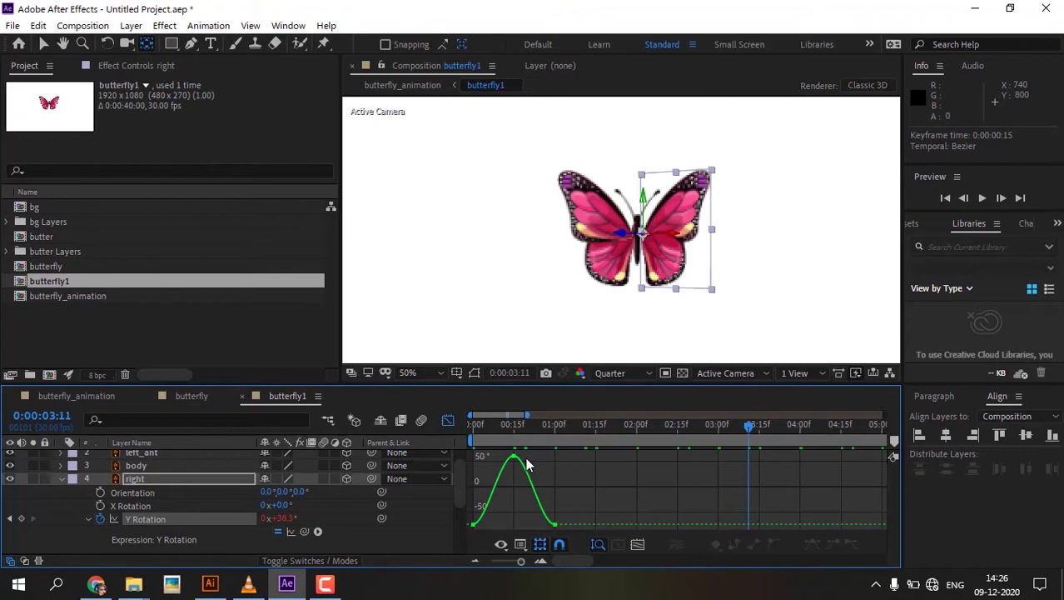
left_click_drag(564, 512, 546, 530)
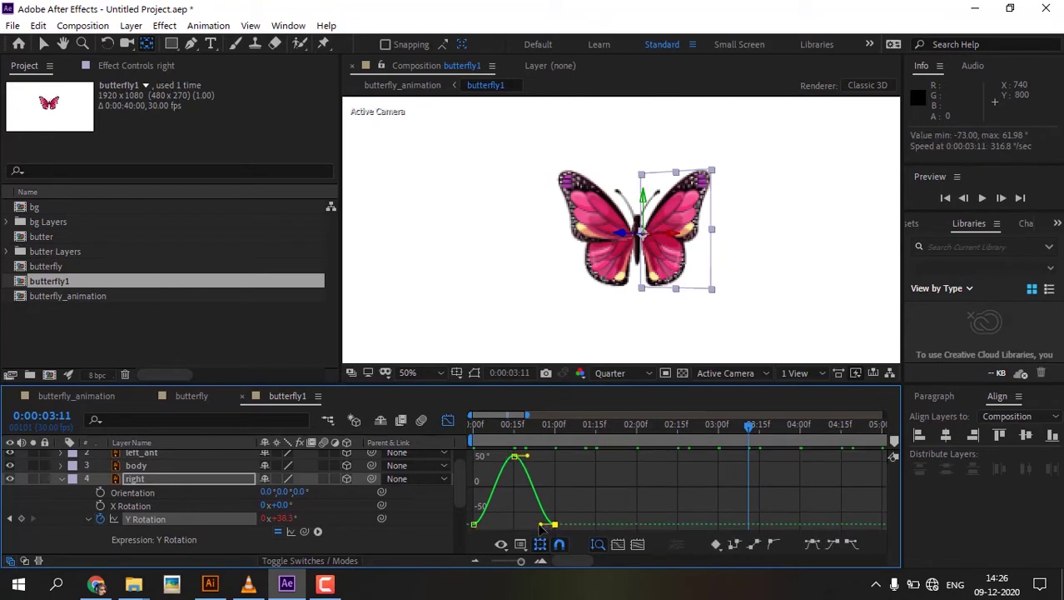
left_click_drag(537, 530, 533, 530)
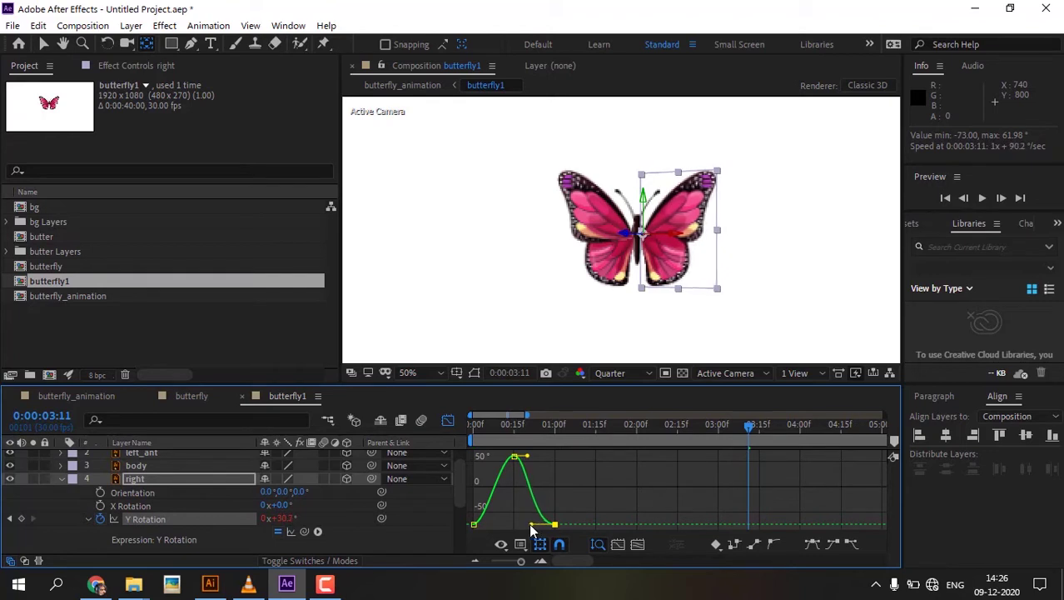
left_click(474, 525)
left_click_drag(489, 525, 494, 525)
left_click(448, 420)
Apply Easy Ease to all three Y Rotation keyframes of the left wing
scroll(533, 524, "down", 2)
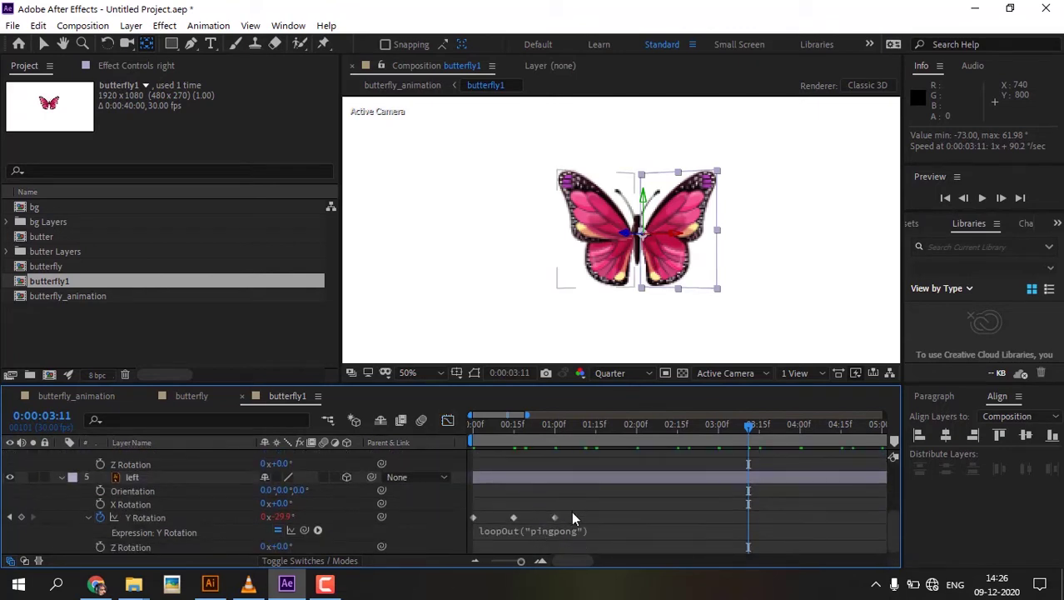
left_click_drag(573, 512, 473, 525)
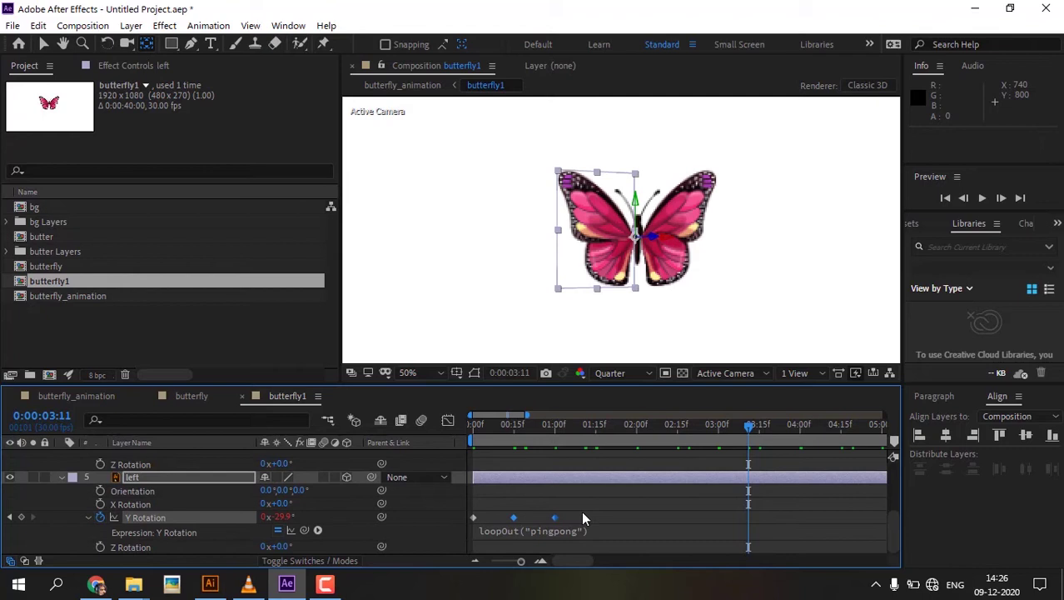
left_click_drag(583, 517, 477, 517)
right_click(474, 515)
mouse_move(550, 504)
left_click(725, 401)
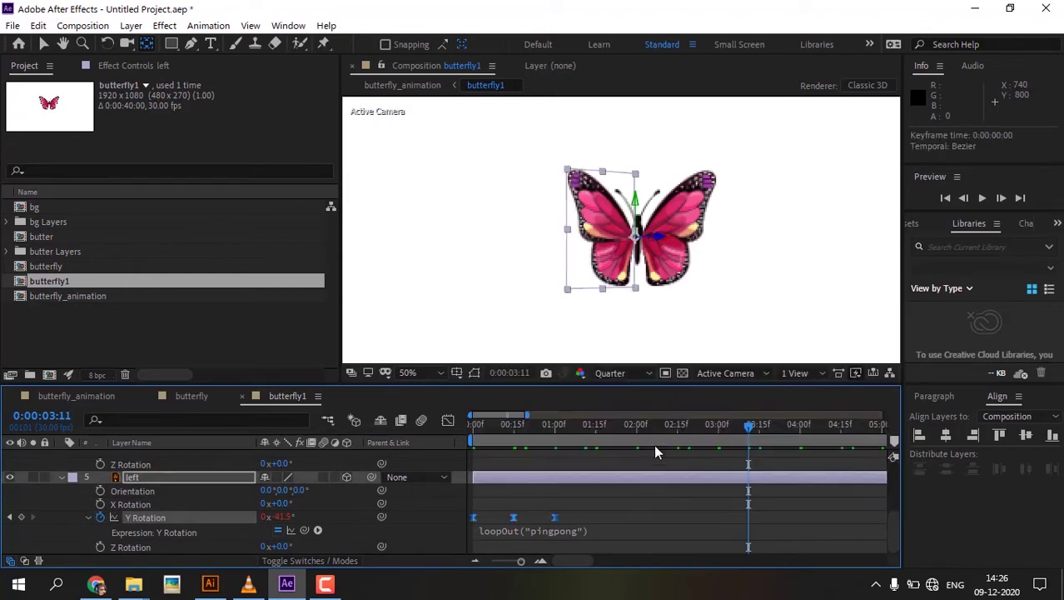
Reshape the left wing's Y Rotation curve with longer easing handles at its last and first keyframes
left_click(448, 420)
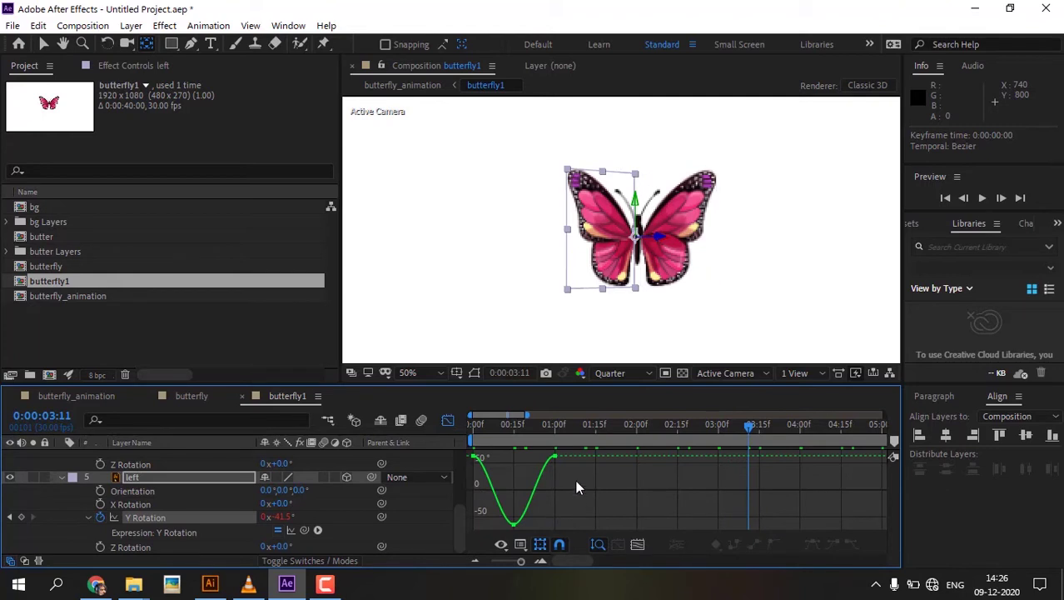
left_click_drag(576, 483, 491, 457)
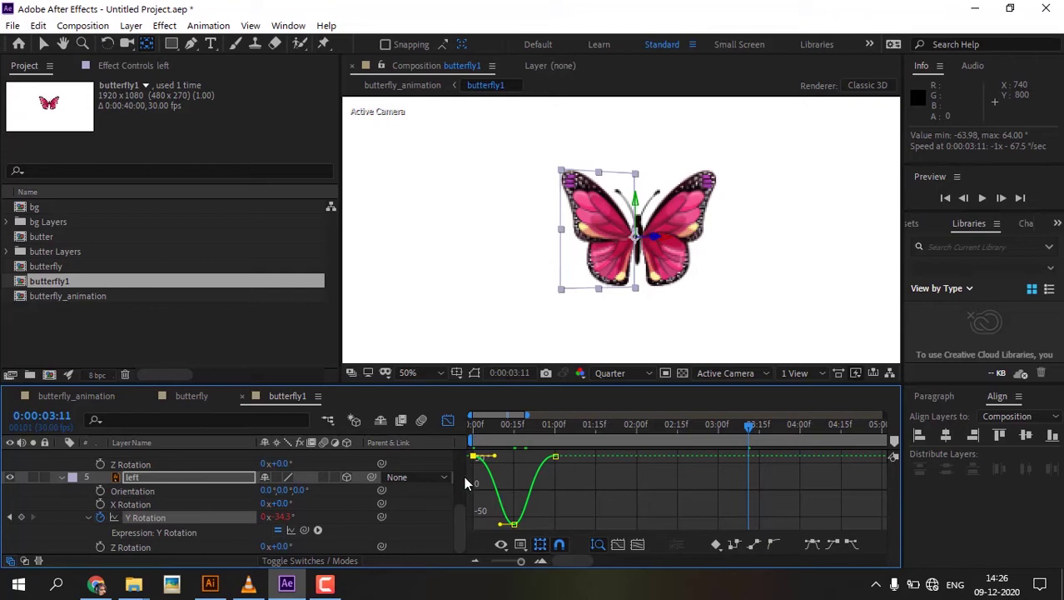
left_click(446, 421)
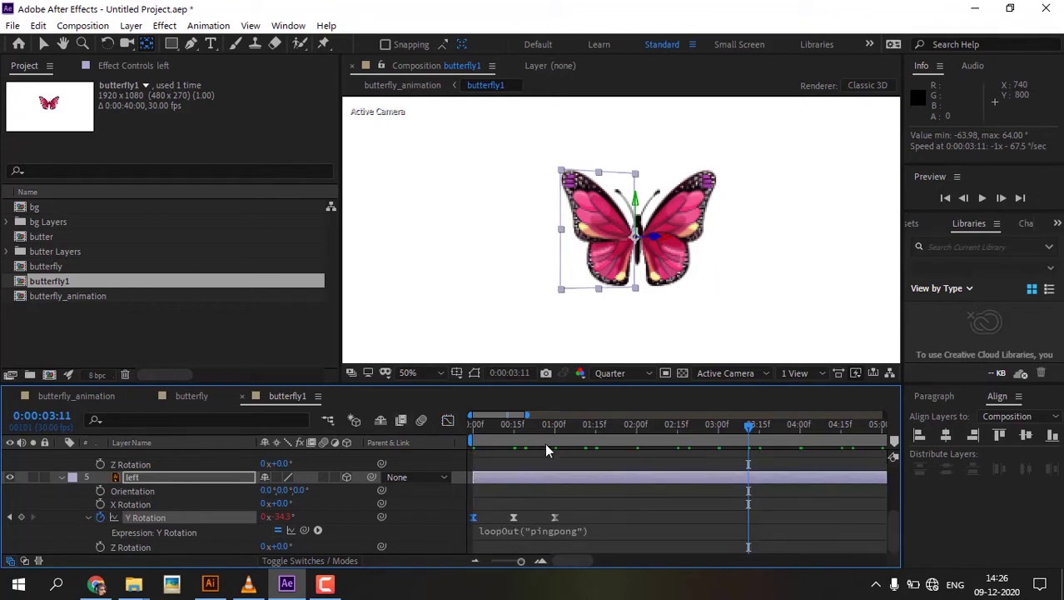
Preview the eased wing flapping from the start of the timeline
left_click_drag(533, 427, 266, 457)
key("space")
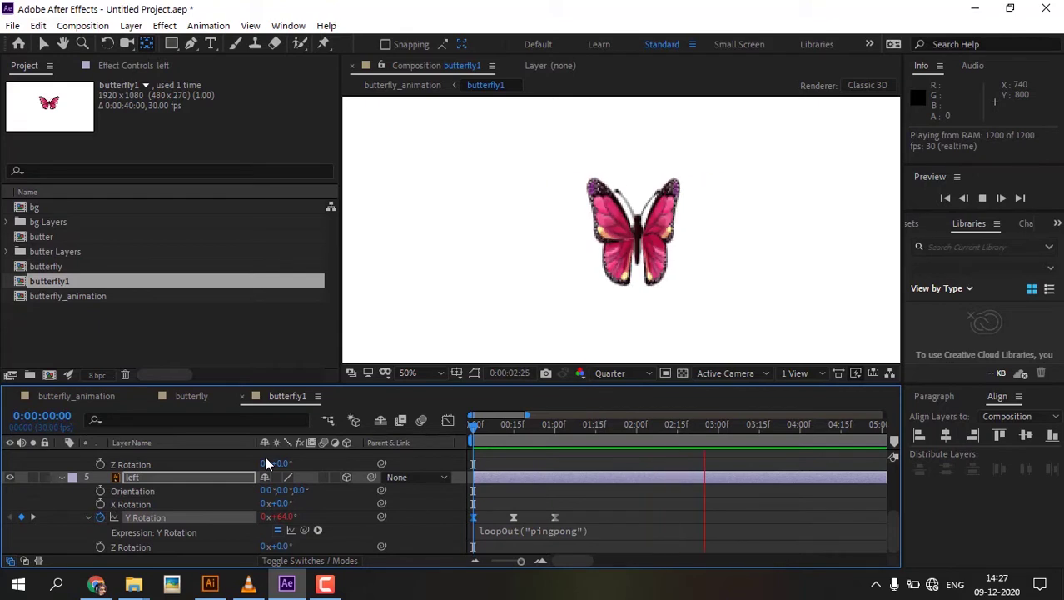
key("space")
Add a null object, place it below the left layer in the stack, and position it over the butterfly's body
scroll(116, 482, "up", 3)
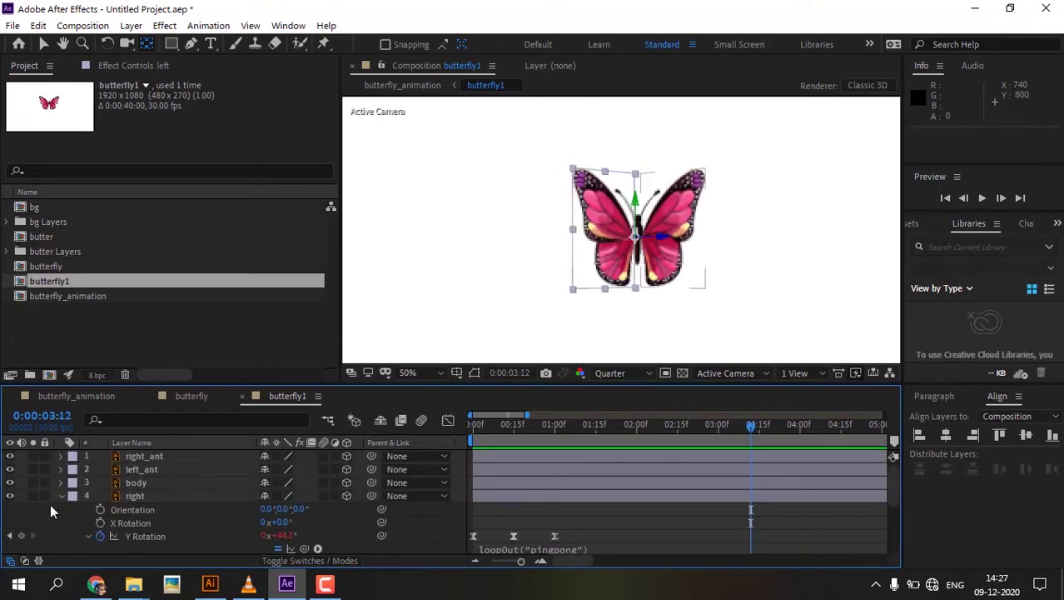
left_click(60, 497)
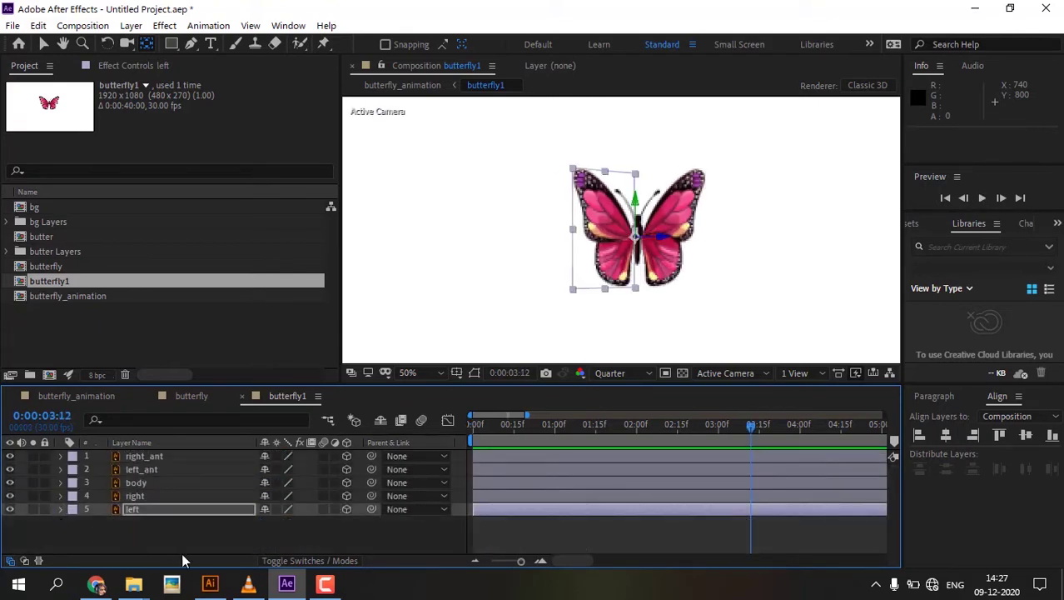
right_click(211, 533)
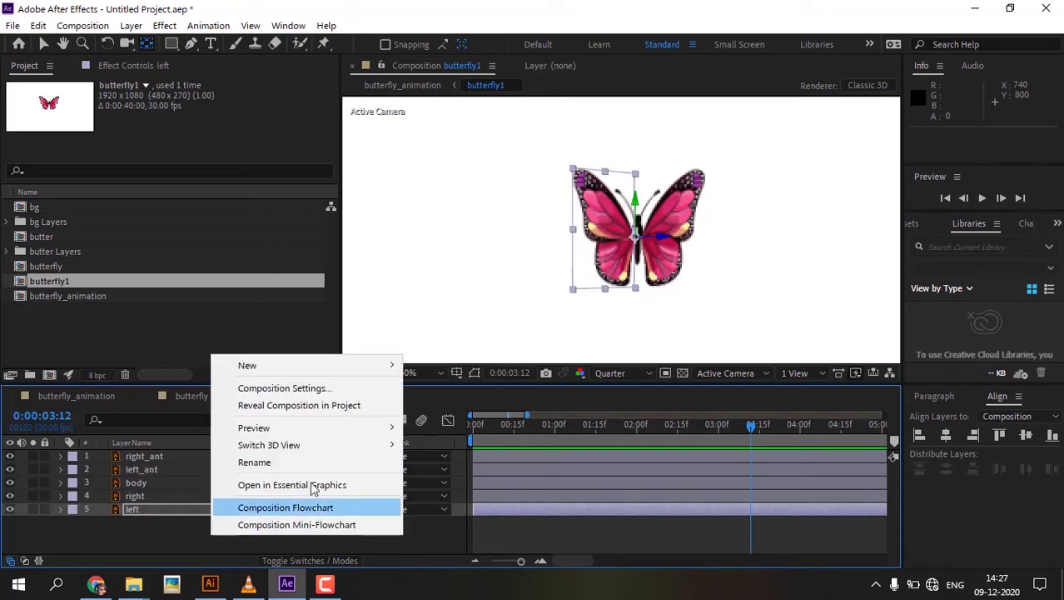
mouse_move(337, 367)
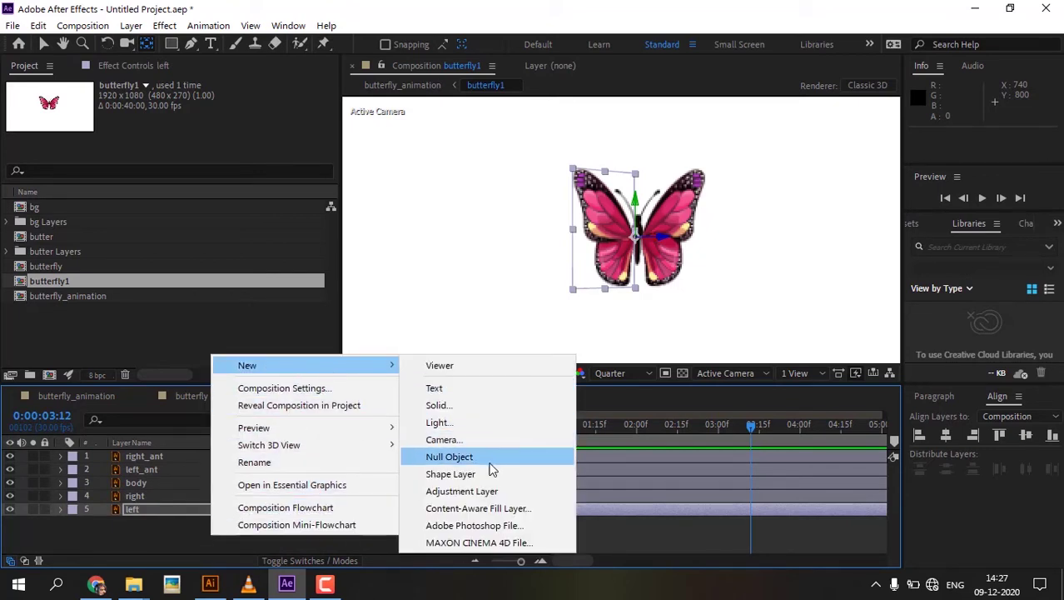
left_click(454, 454)
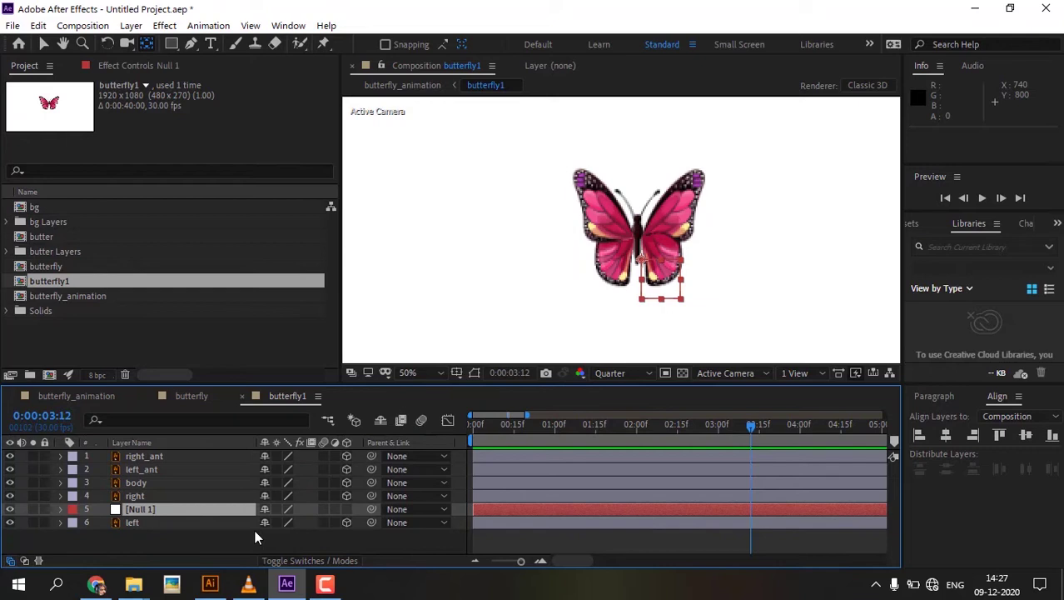
left_click_drag(182, 515, 173, 544)
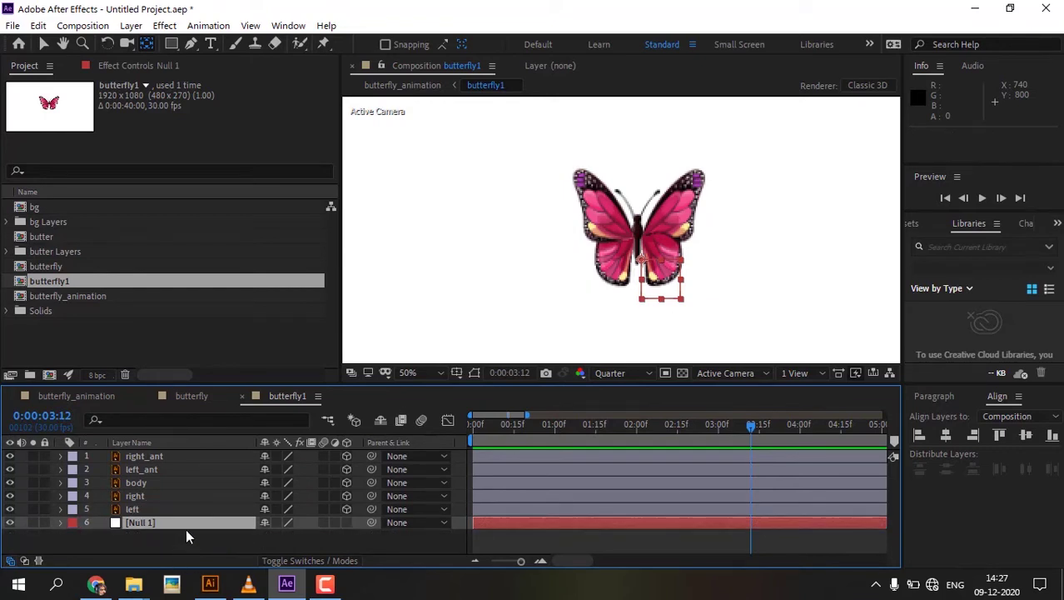
left_click(185, 533)
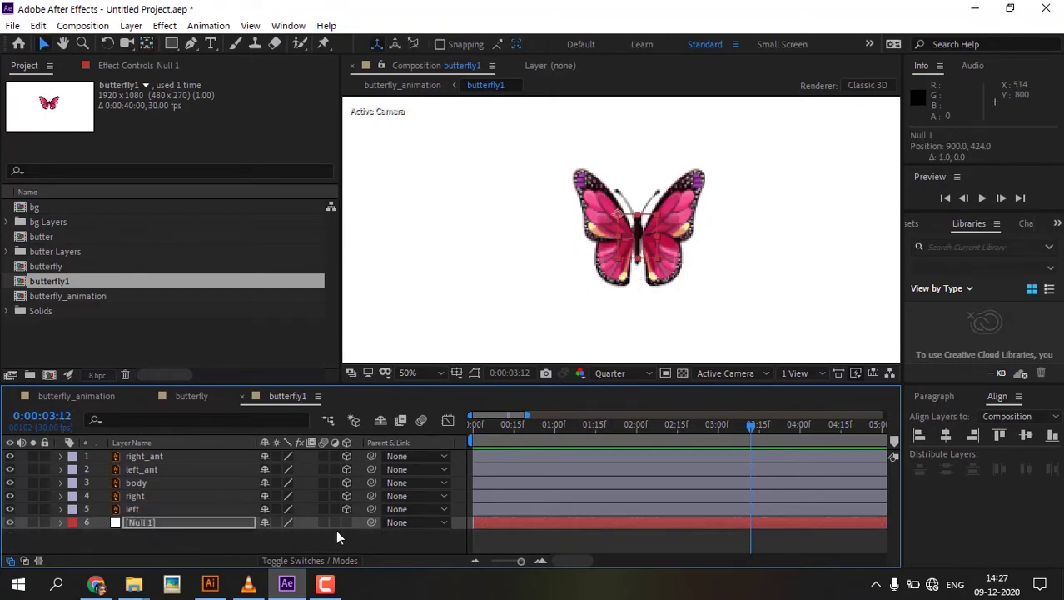
Parent the five butterfly layers, from right_ant to left, to Null 1
left_click(169, 458)
left_click(157, 509, "shift")
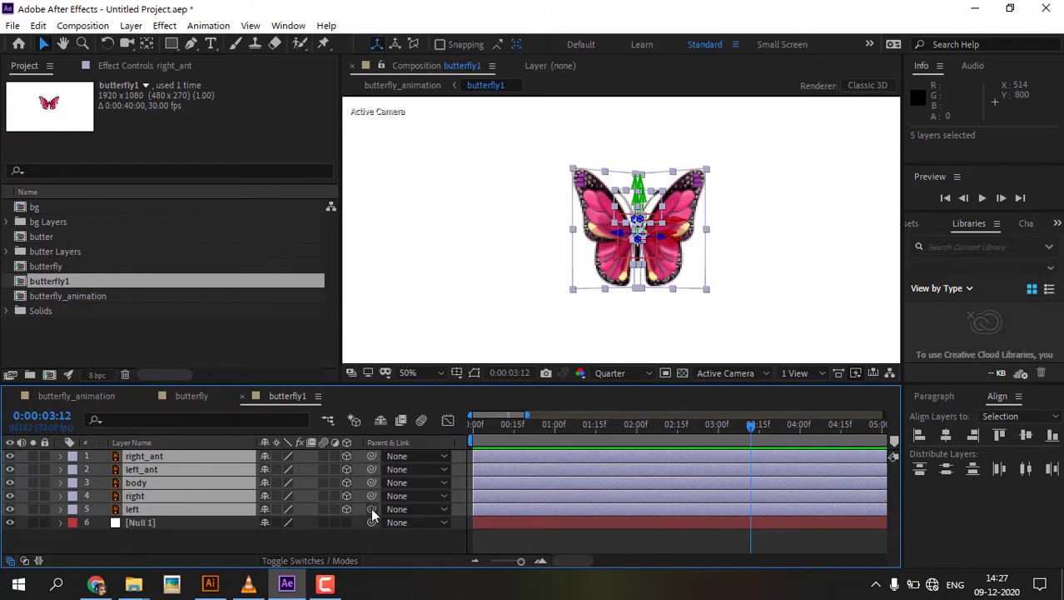
left_click_drag(371, 509, 140, 524)
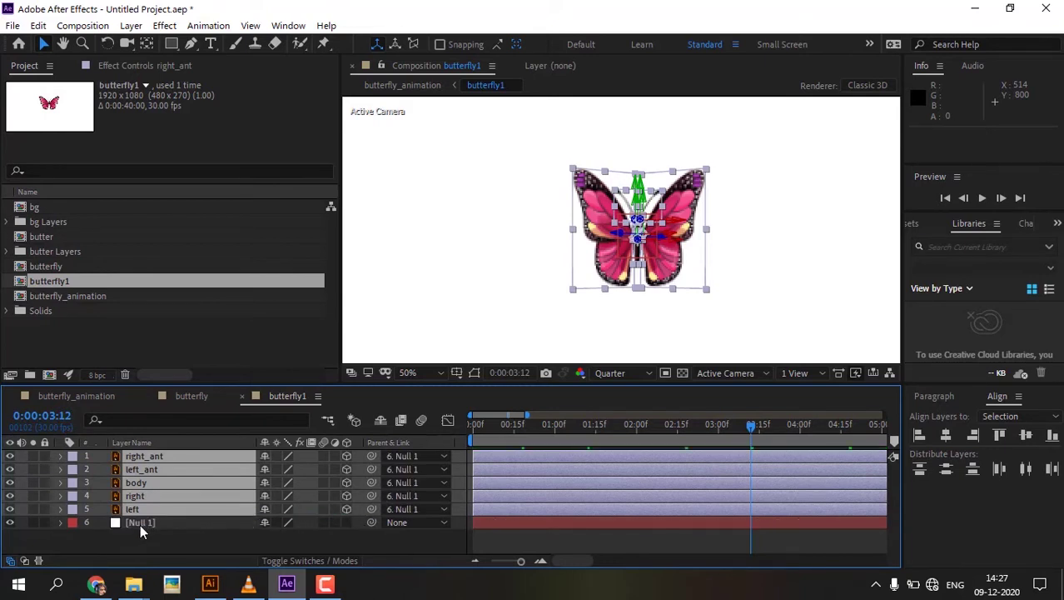
left_click(341, 543)
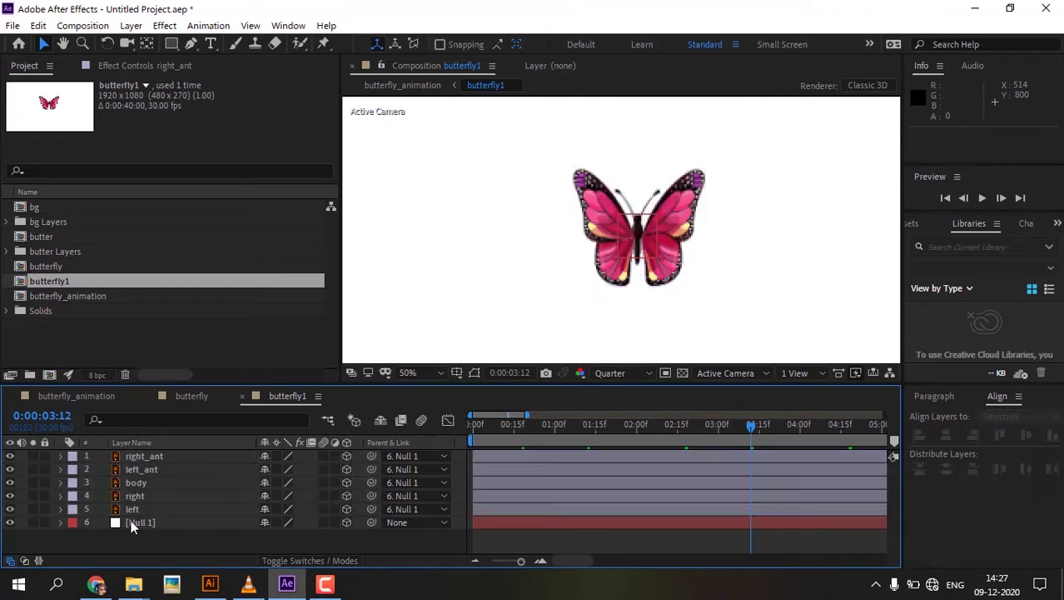
Add the expression wiggle(2,20) to the Orientation of Null 1
left_click(137, 523)
left_click(60, 522)
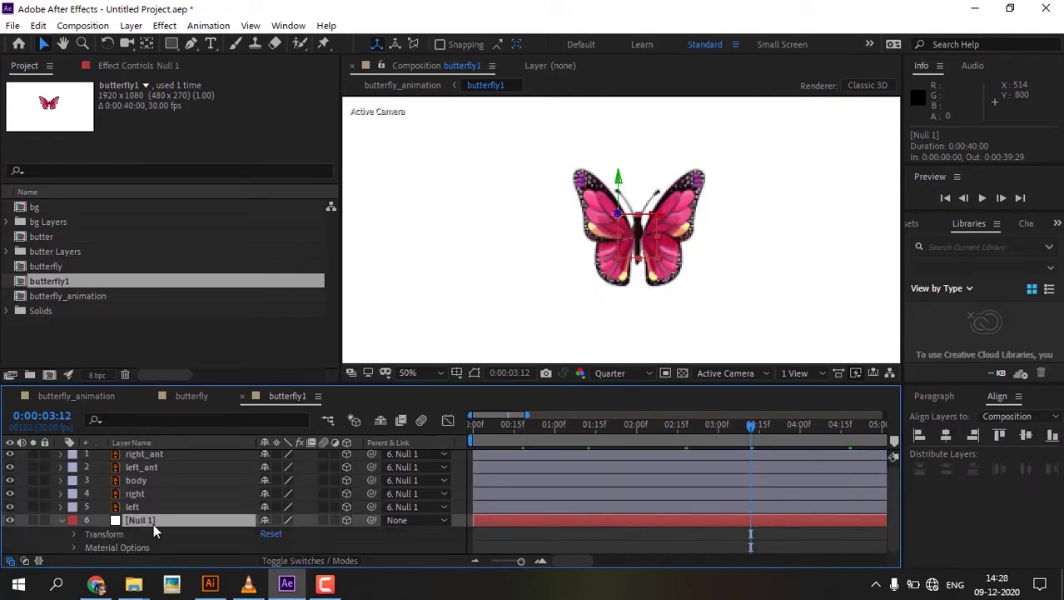
left_click(75, 533)
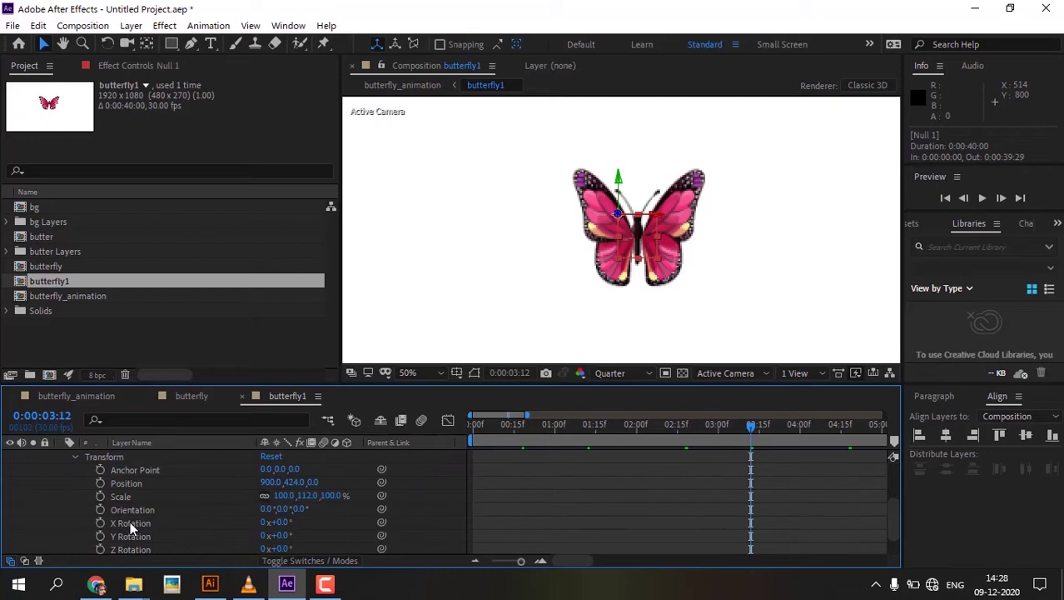
scroll(195, 500, "down", 1)
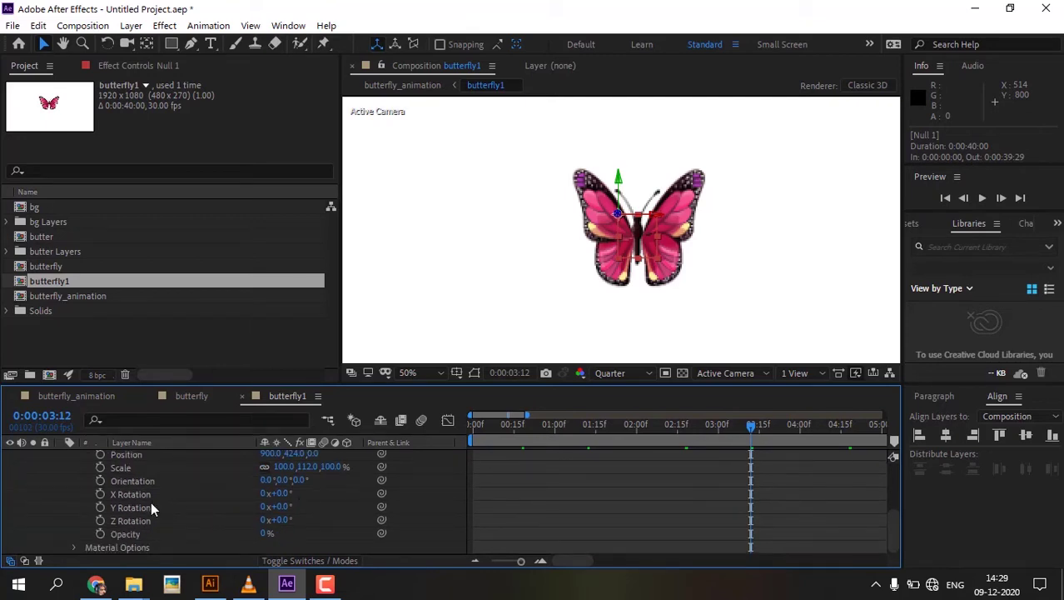
left_click(100, 483, "alt")
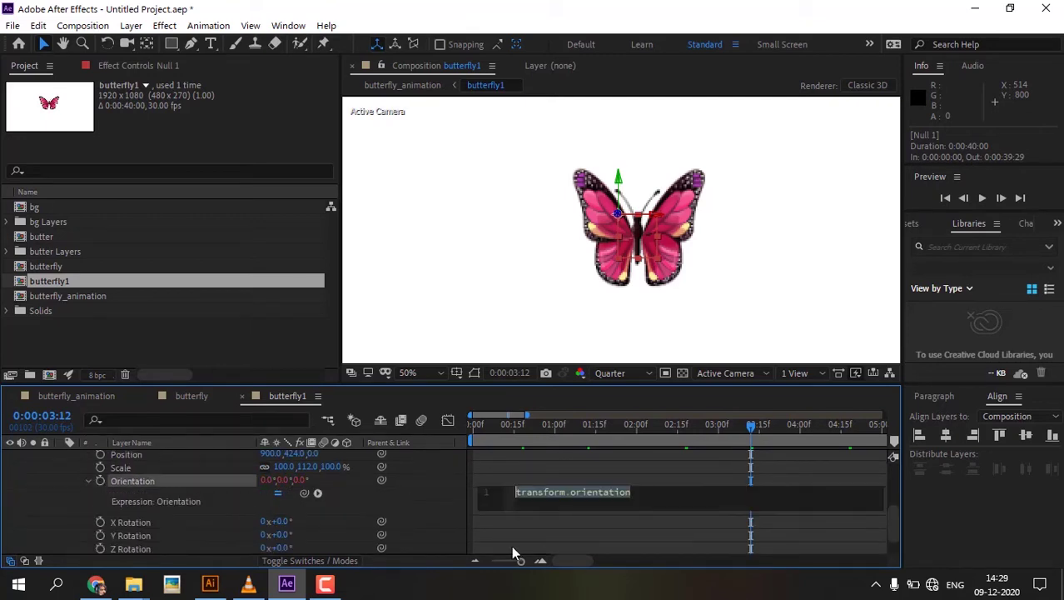
type("wi")
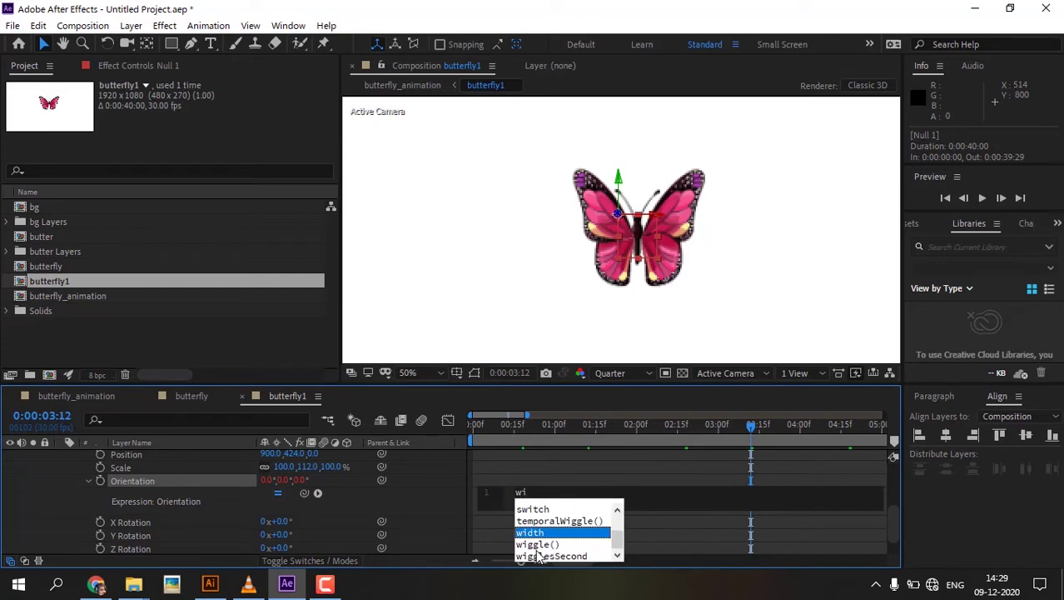
key("Down")
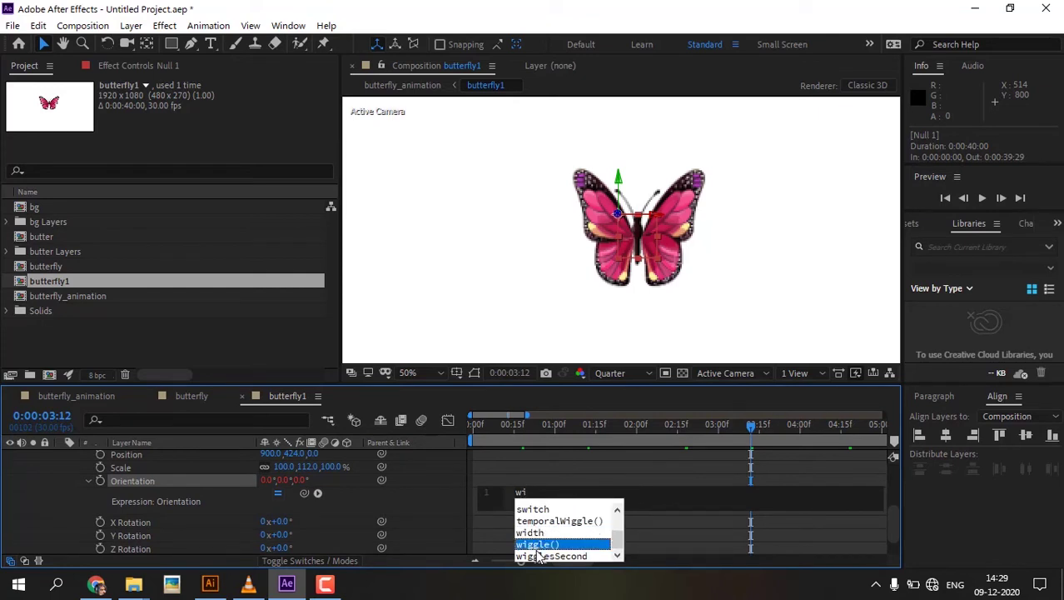
key("Return")
type("\"")
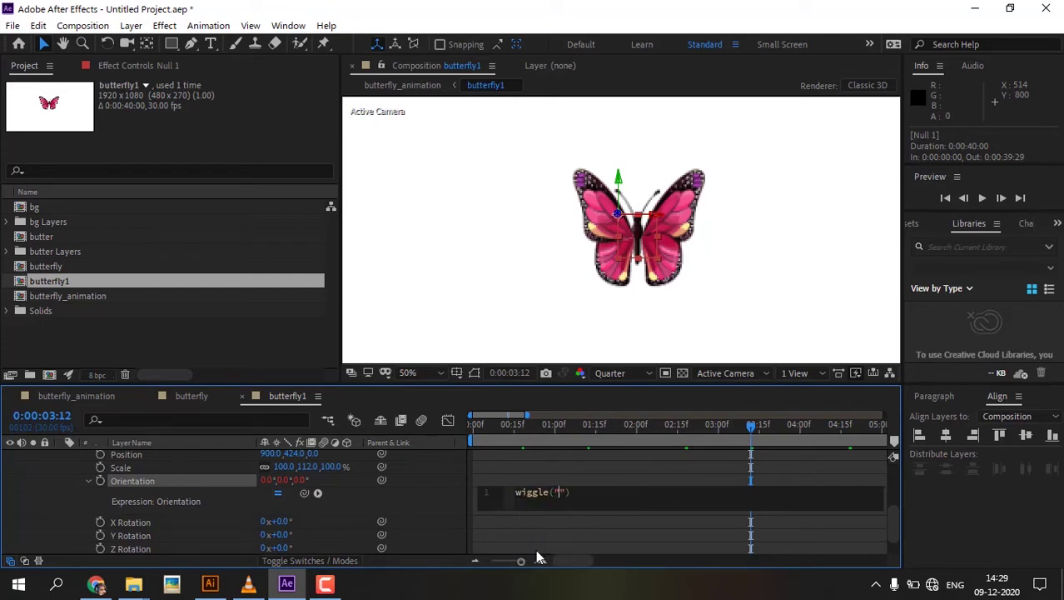
key("BackSpace")
type("2,20")
key("Return")
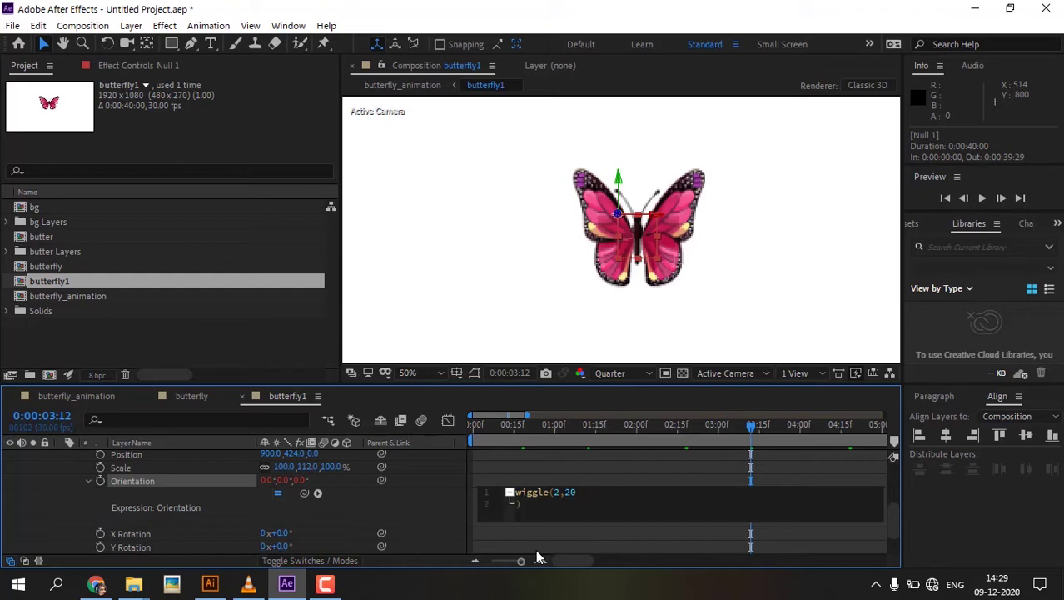
key("BackSpace")
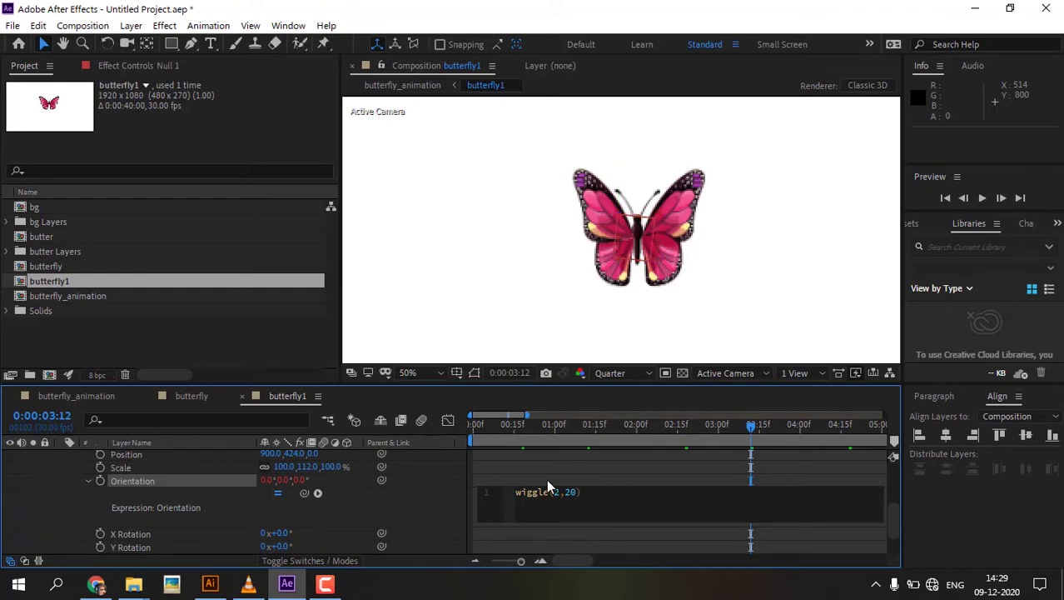
left_click(546, 480)
left_click(87, 480)
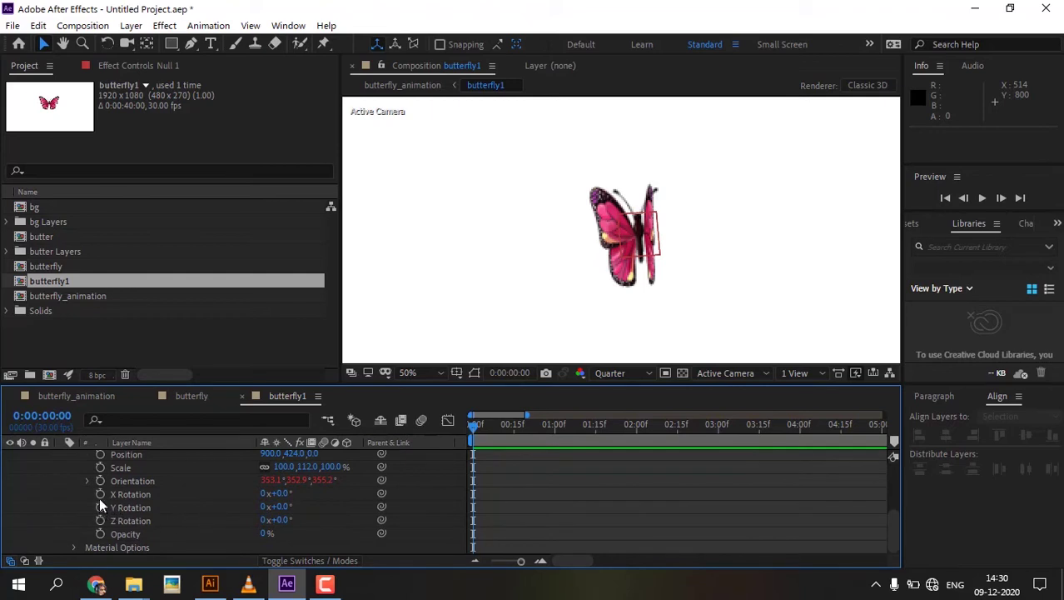
Add the expression wiggle(2,20) to the null's X Rotation and preview the motion
left_click(101, 494, "alt")
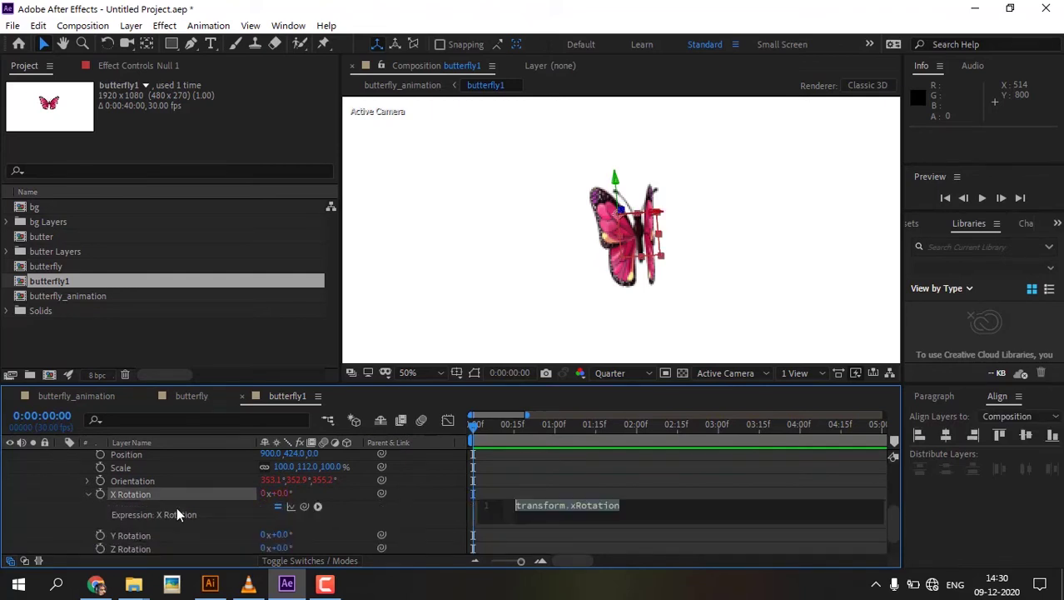
type("wi")
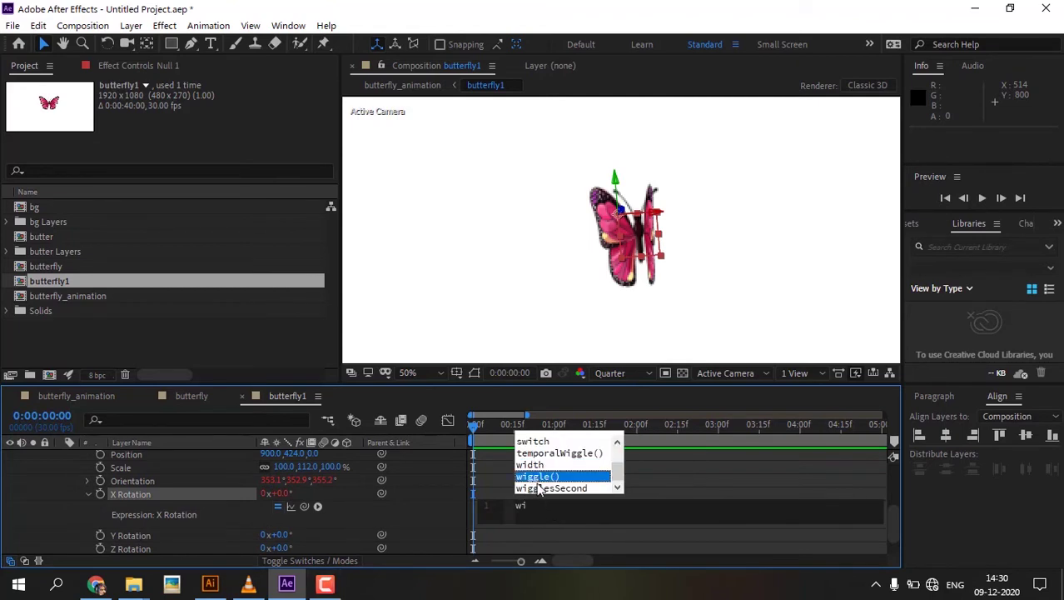
key("Return")
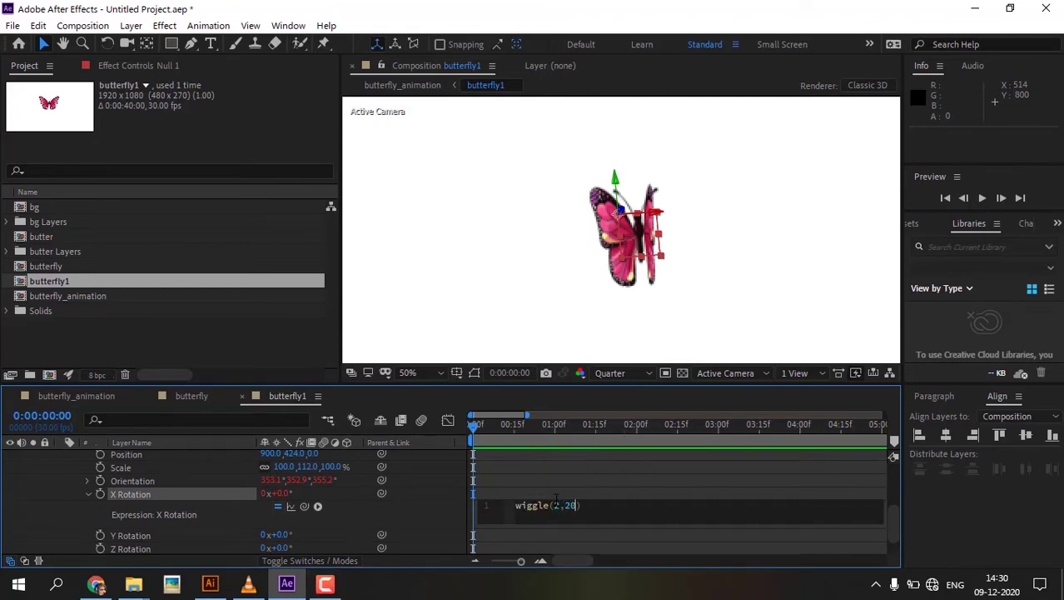
left_click(521, 530)
key("space")
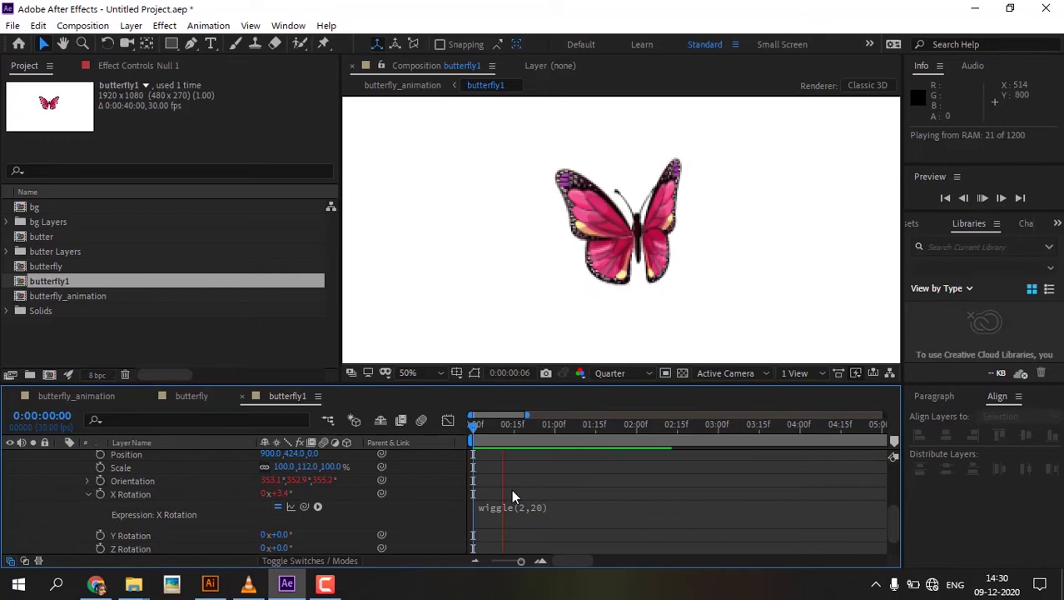
key("space")
Add the expression wiggle(2,20) to the null's Z Rotation and preview the motion
scroll(130, 529, "down", 2)
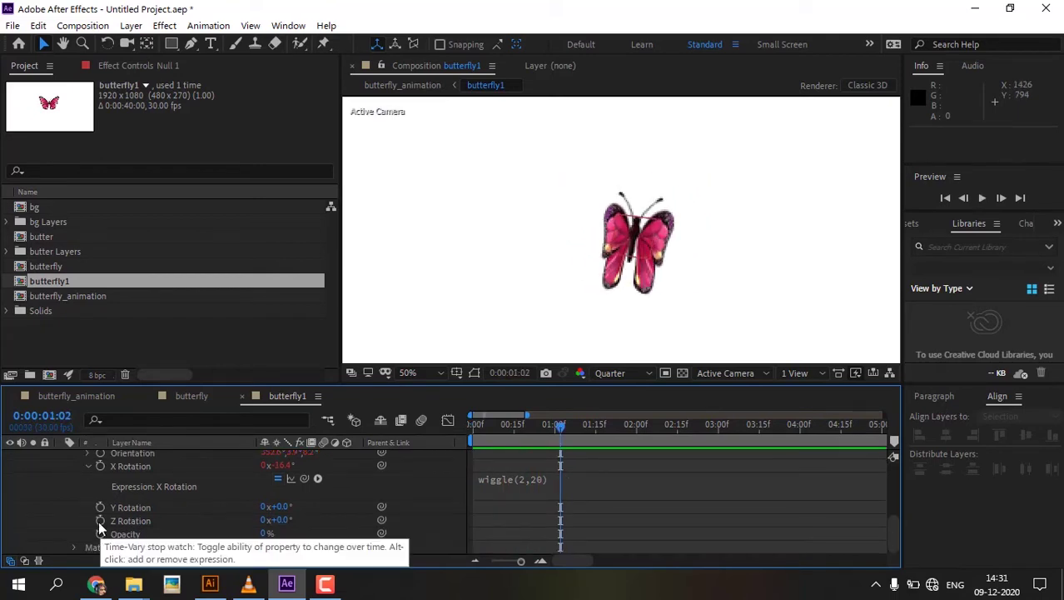
left_click(101, 522, "alt")
type("wig")
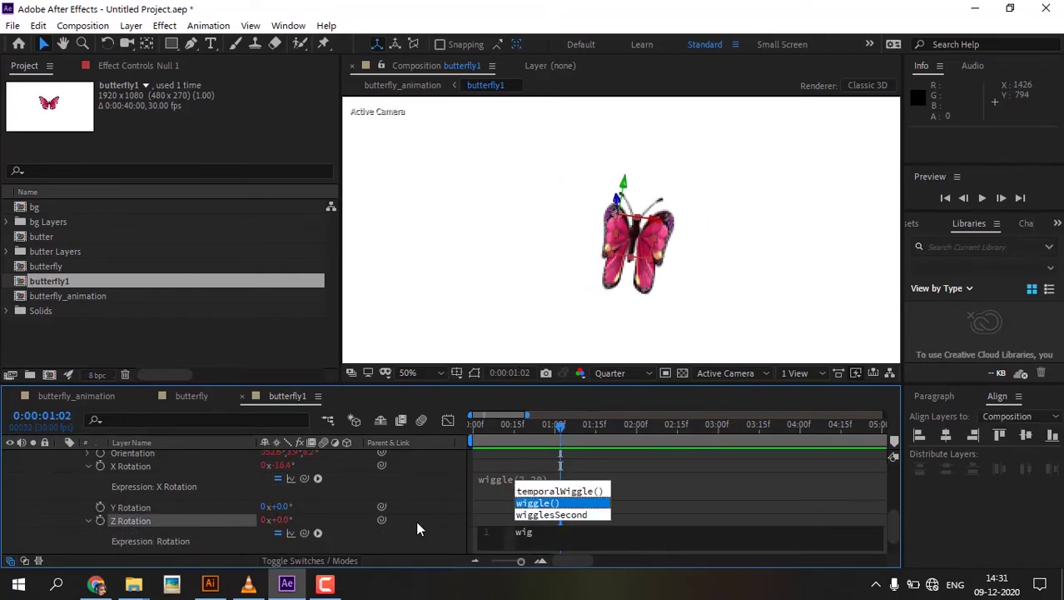
key("Return")
type("2,20")
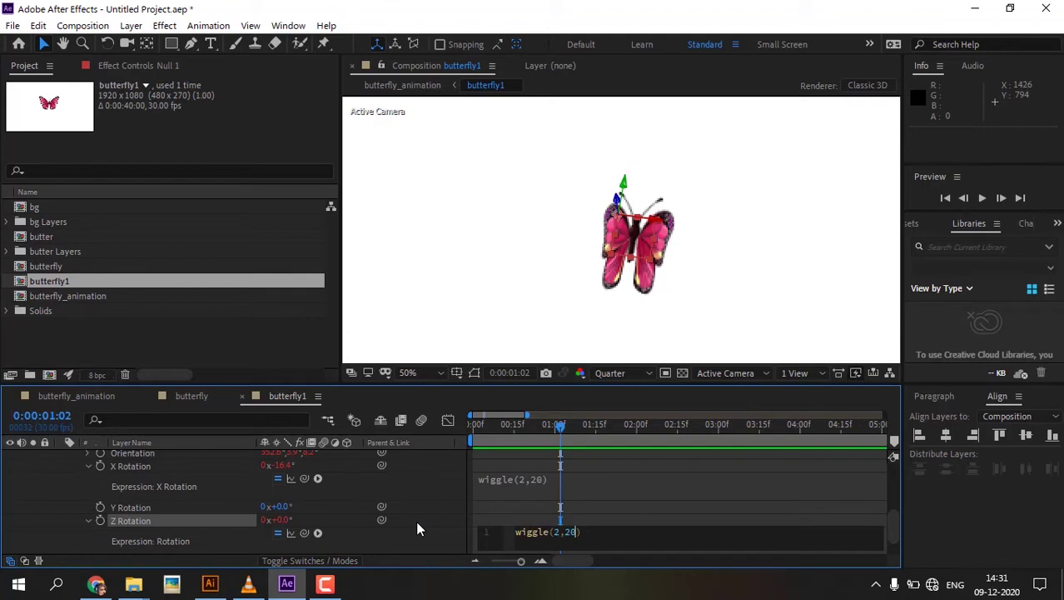
left_click(558, 503)
key("space")
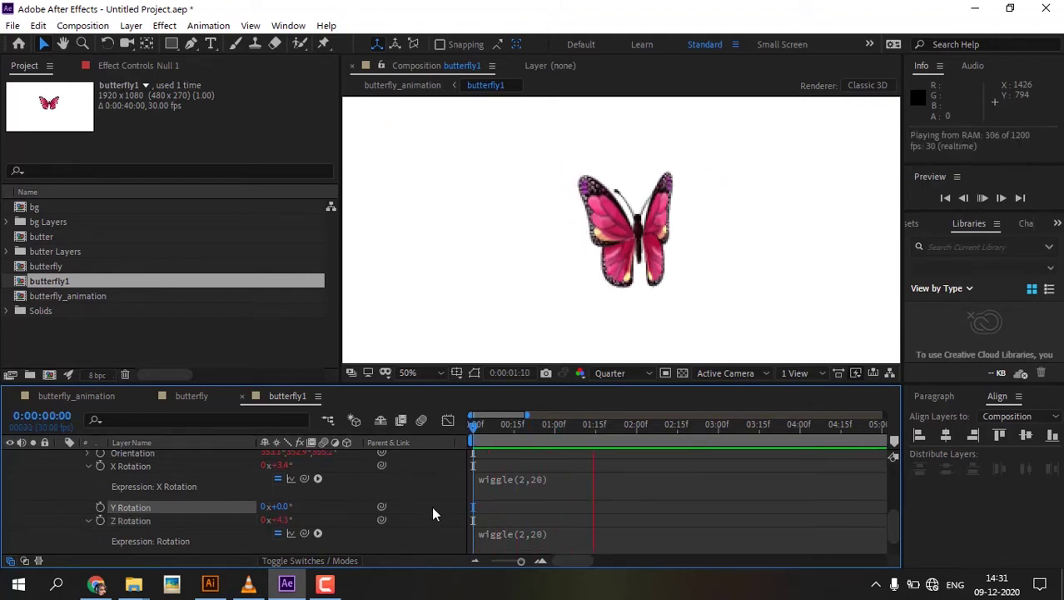
key("space")
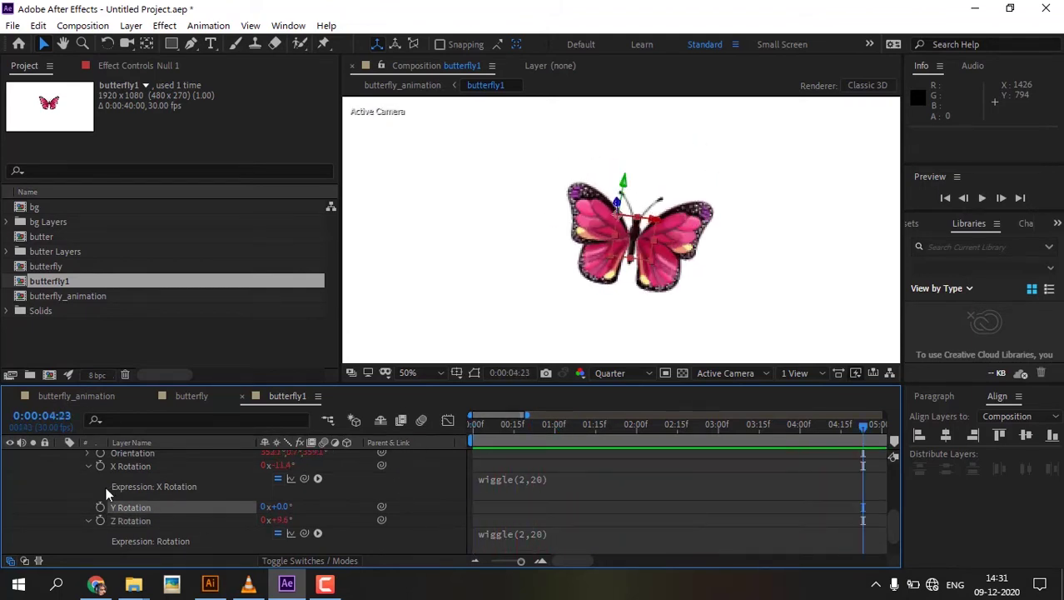
Enable motion blur for the left and right wing layers and the composition, and preview it
scroll(92, 492, "up", 3)
left_click(63, 504)
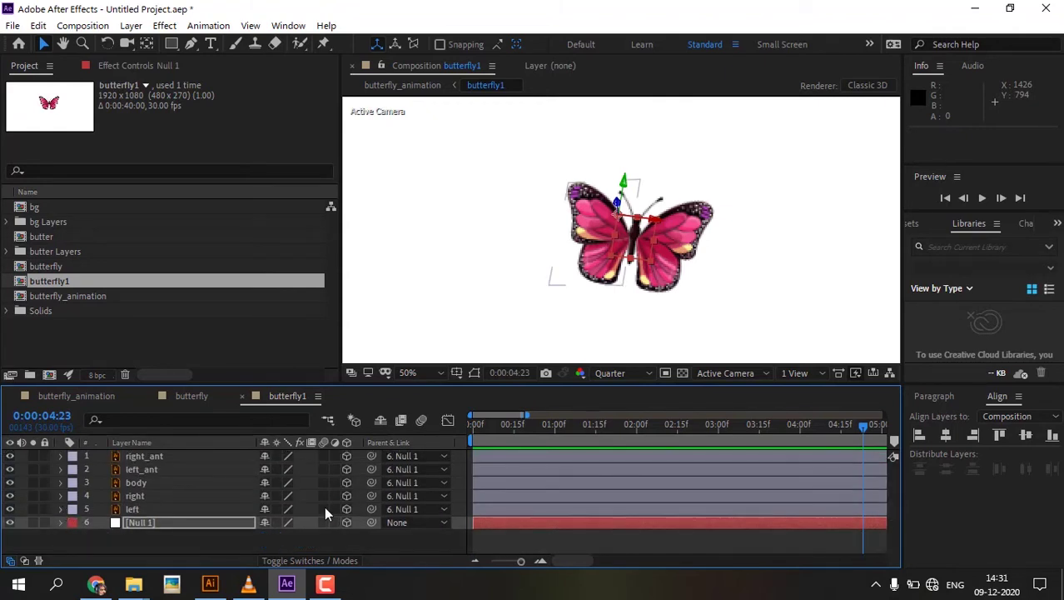
left_click(324, 506)
left_click(323, 497)
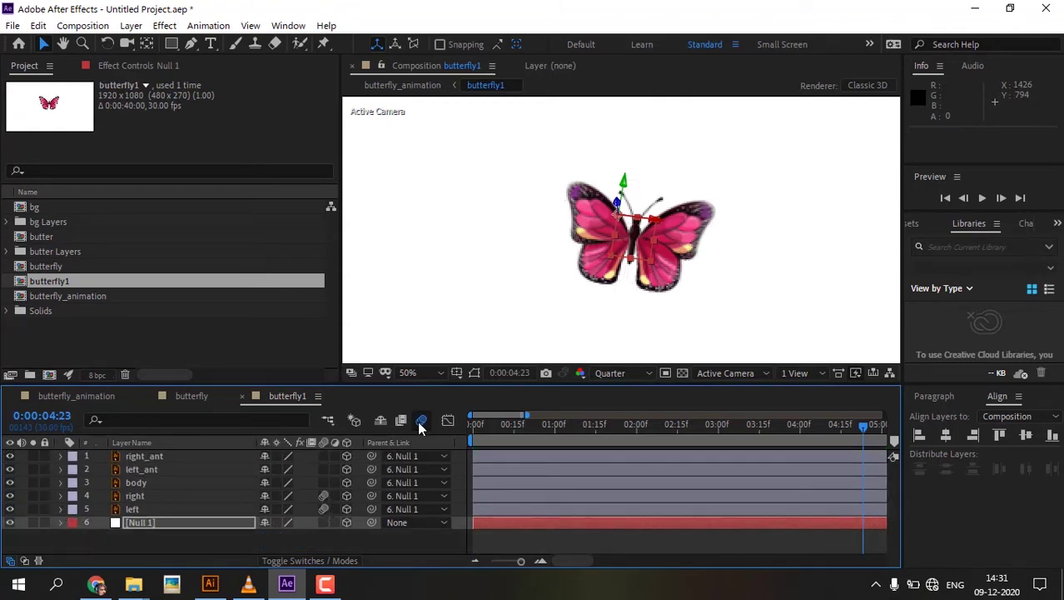
key("space")
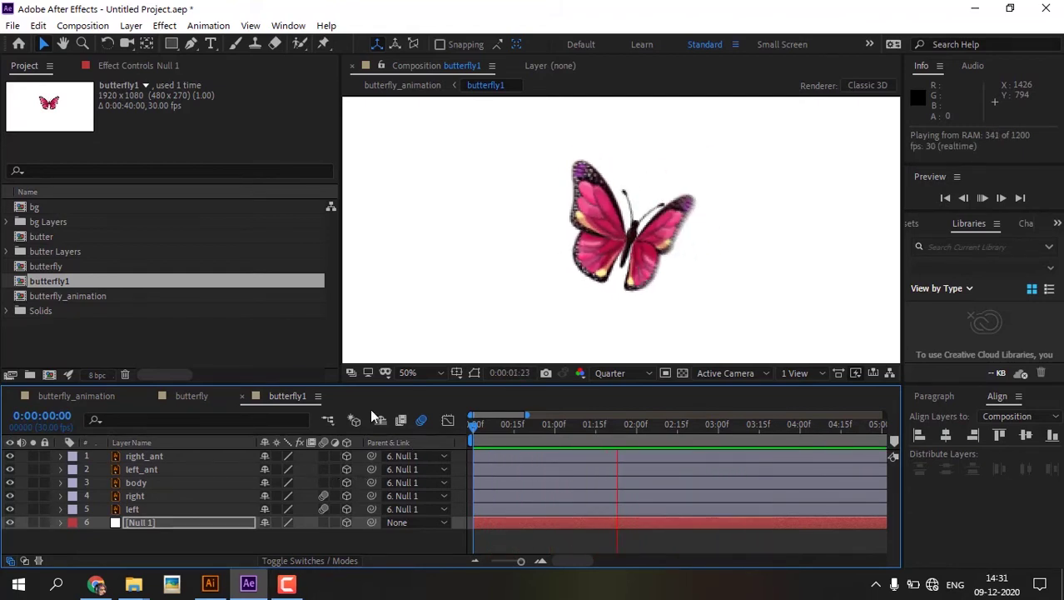
key("space")
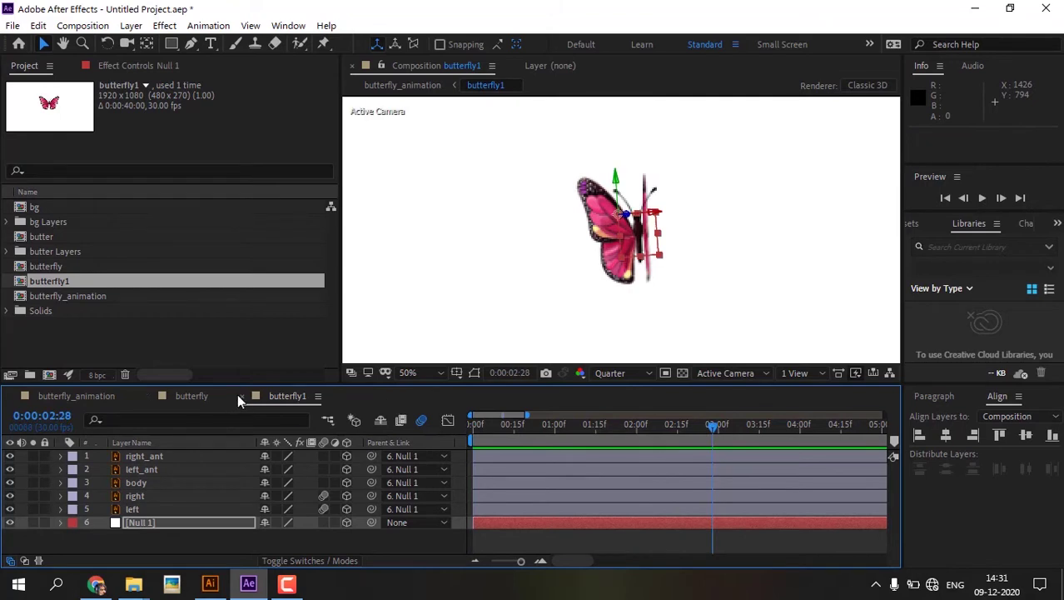
In the orange butterfly composition, move the anchor points of both wings to where they meet the body
left_click(243, 396)
left_click(133, 496)
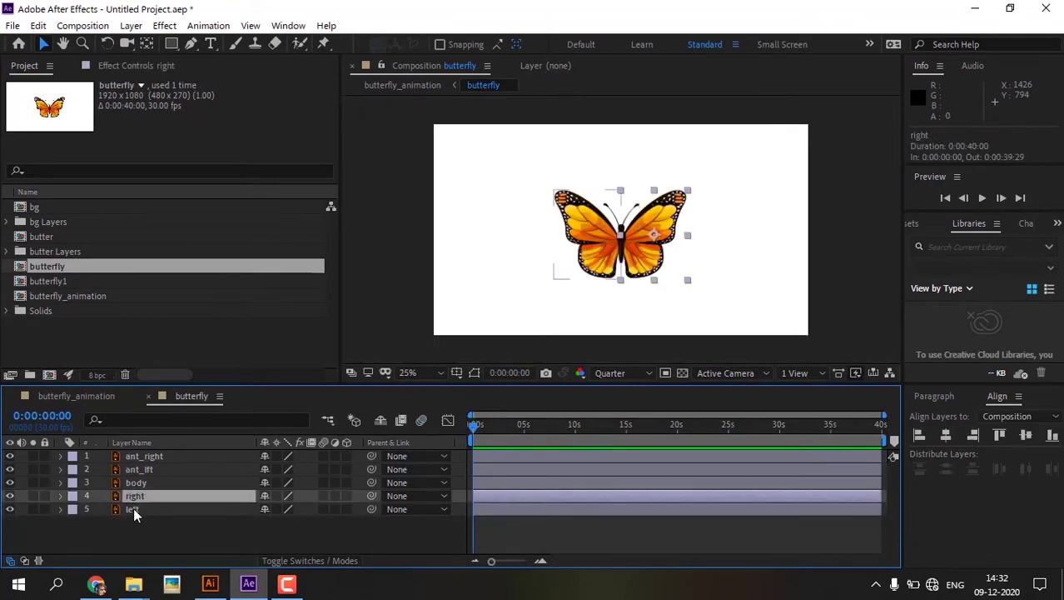
key("y")
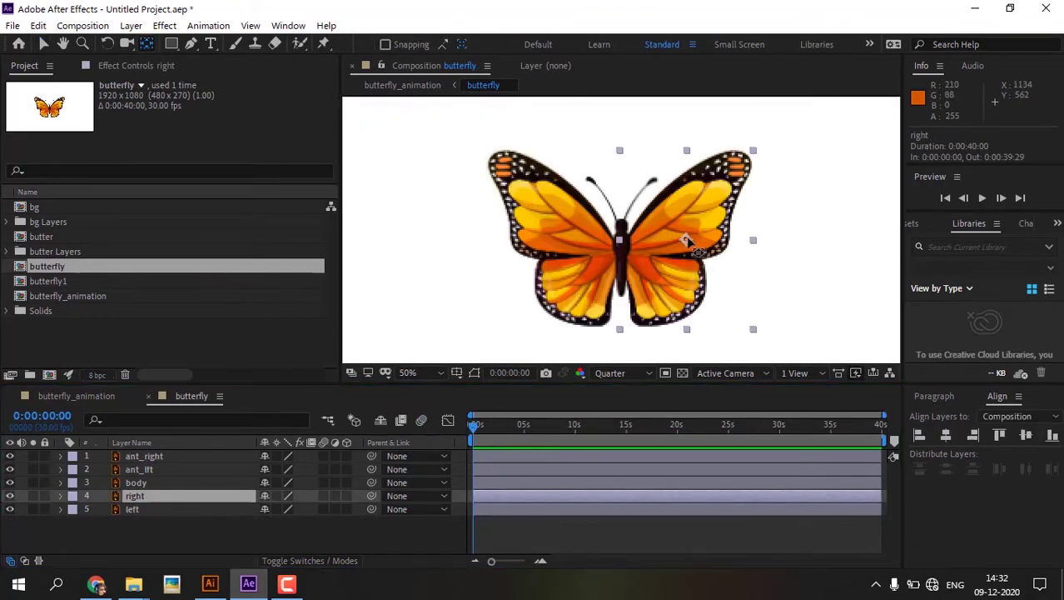
left_click_drag(685, 241, 627, 242)
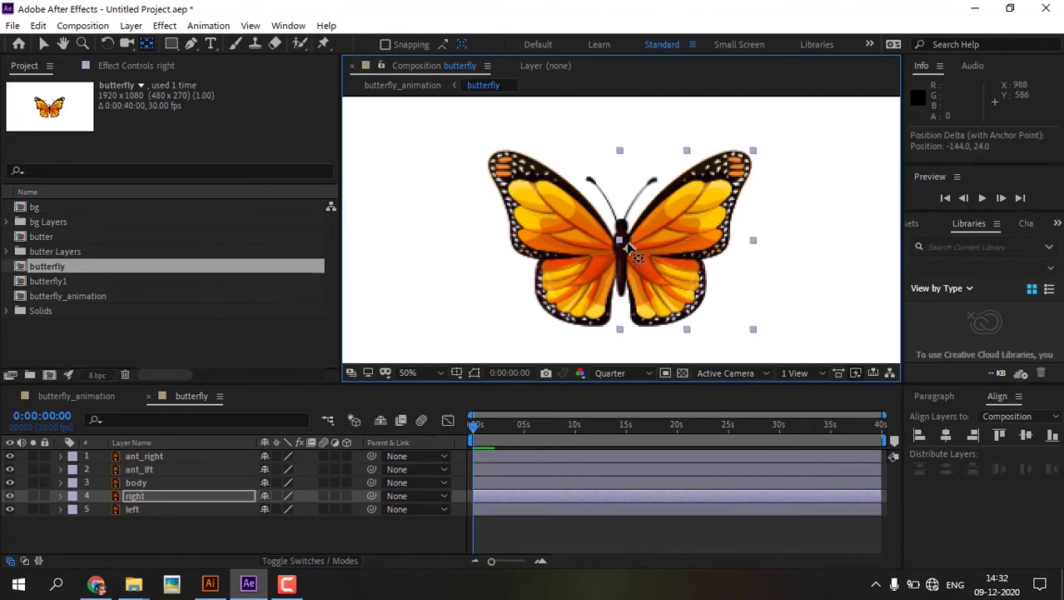
left_click(500, 509)
left_click_drag(555, 240, 615, 242)
Move the anchor points of both antennae to their bases at the butterfly's head
left_click(154, 469)
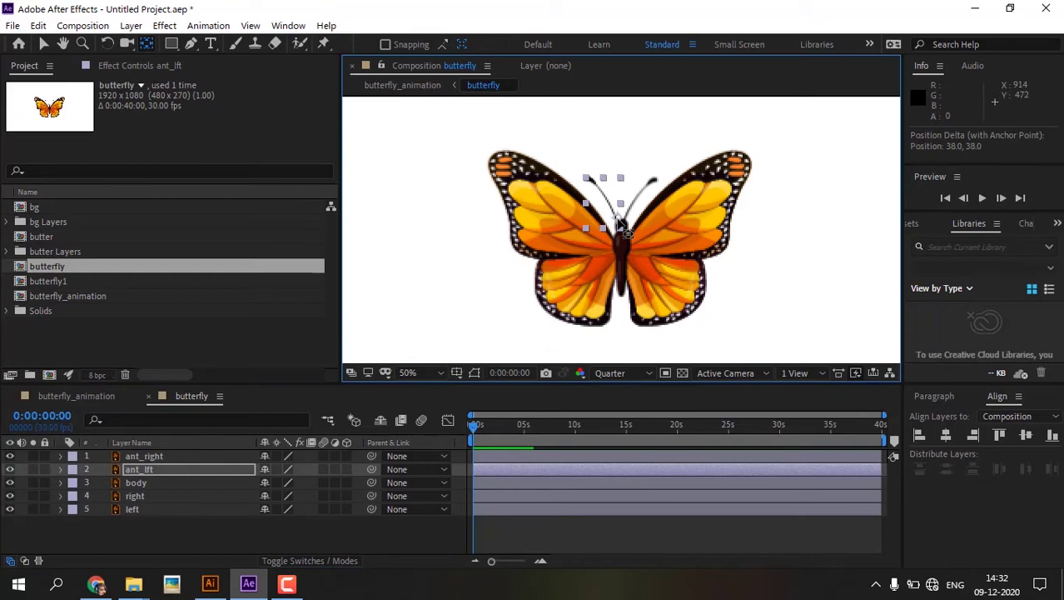
left_click(160, 458)
left_click_drag(640, 204, 625, 224)
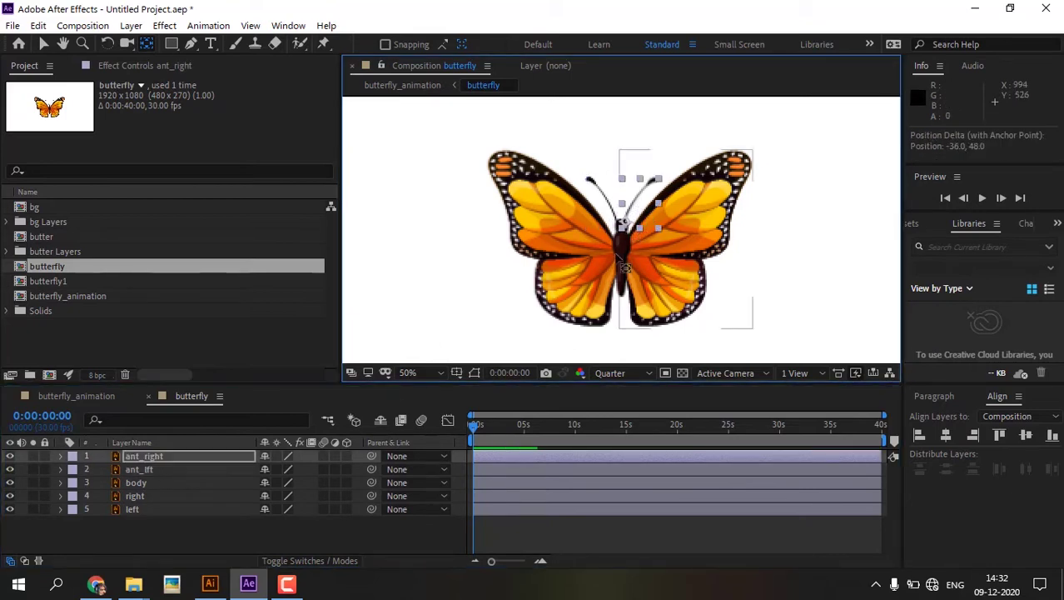
Convert all five layers of the orange butterfly to 3D layers
left_click(184, 509)
left_click_drag(346, 457, 348, 497)
left_click(347, 509)
Set starting Y Rotation keyframes at 0:00:00:00, with 77° for the right wing and -77° for the left wing
left_click(226, 497, "ctrl")
key("r")
left_click(100, 497)
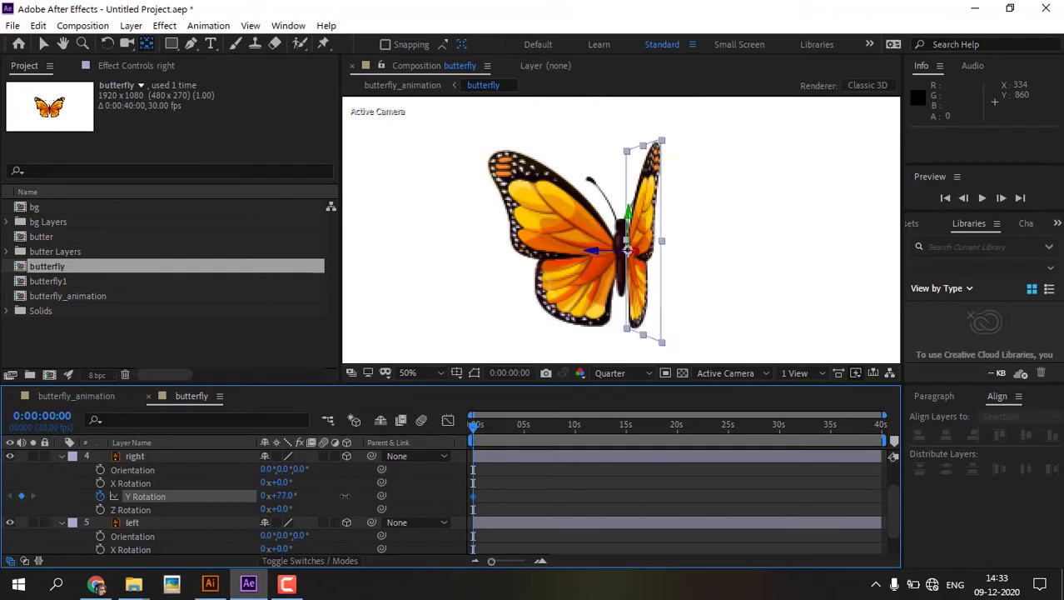
scroll(305, 537, "down", 1)
left_click_drag(283, 537, 225, 538)
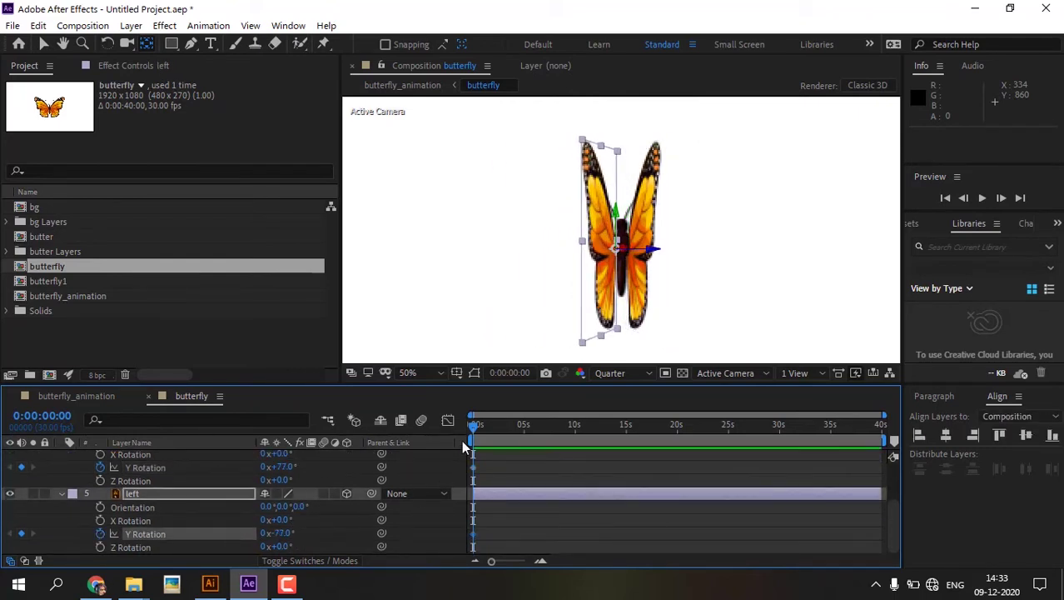
Set Y Rotation keyframes at 0:00:00:15, with 77° for the left wing and -77° for the right wing
key("equal")
key("equal")
key("equal")
left_click_drag(473, 428, 514, 436)
left_click_drag(277, 533, 409, 545)
left_click_drag(278, 467, 159, 462)
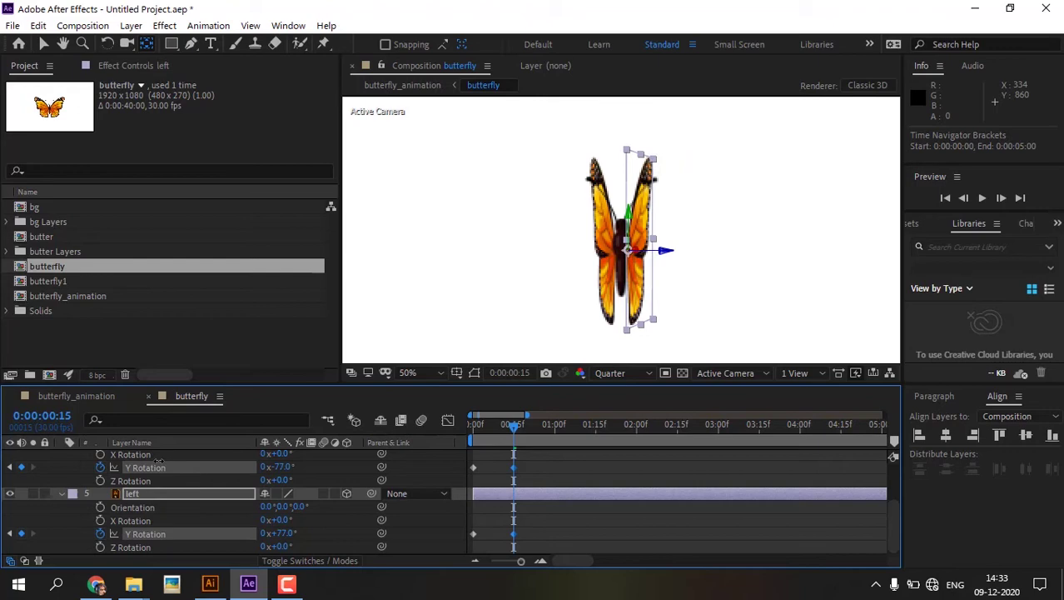
Copy the first Y Rotation keyframe of each wing to about the one-second mark and preview the flapping
left_click(473, 468)
key("ctrl+c")
left_click_drag(514, 439, 342, 462)
key("ctrl+v")
left_click(473, 534)
key("ctrl+c")
key("ctrl+v")
key("space")
Compress the Y Rotation keyframes of both wings so the last ones sit at about 22 frames, and preview the faster flapping
key("space")
left_click_drag(575, 461, 475, 552)
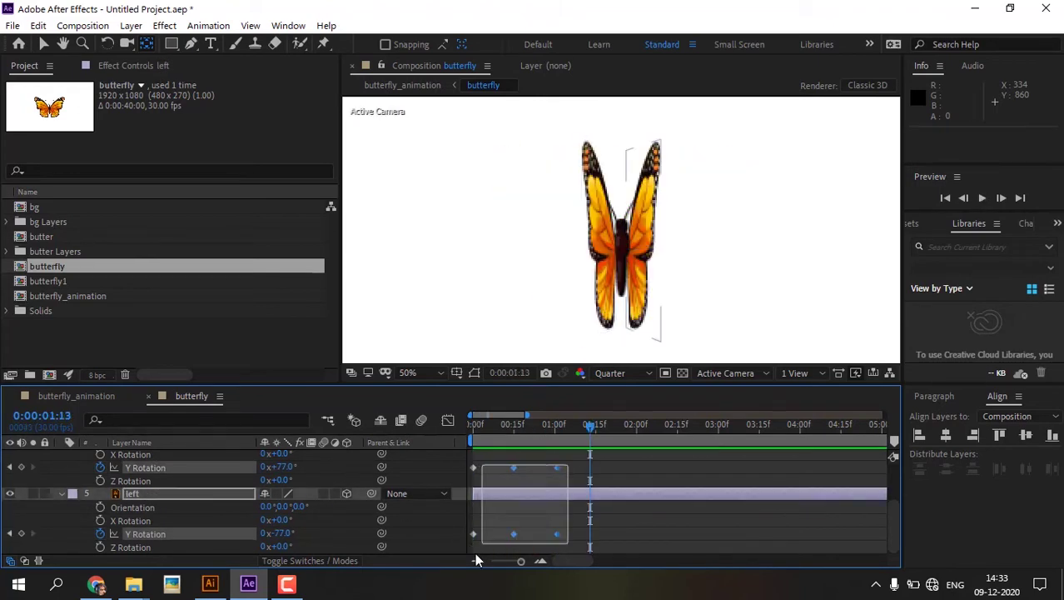
left_click_drag(556, 534, 533, 538)
key("space")
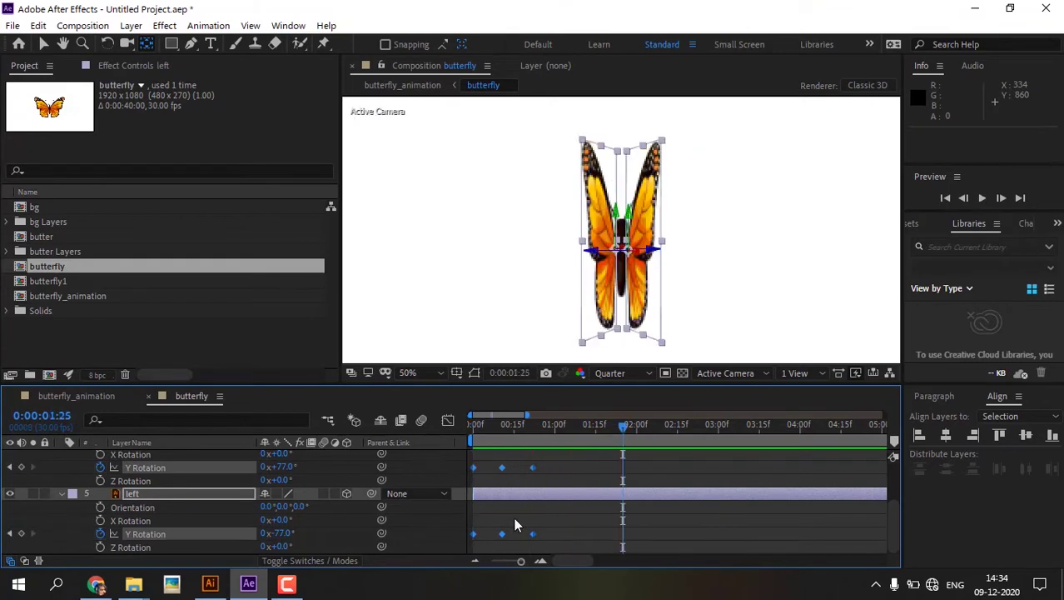
Add the expression loopOut("pingpong") to the right wing's Y Rotation
left_click(100, 467, "alt")
type("loop")
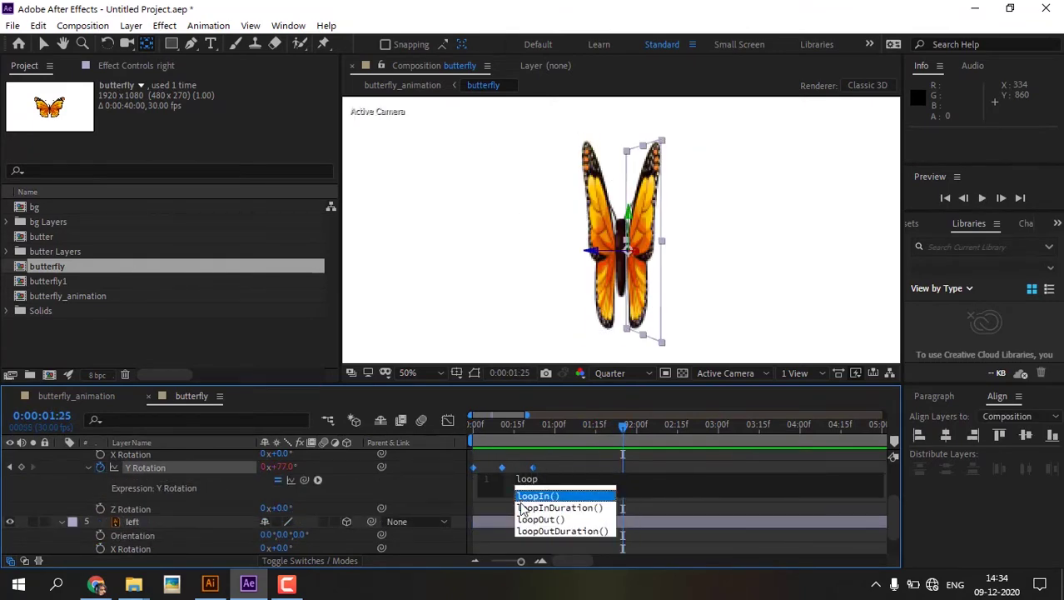
key("Down")
key("Down")
key("Return")
type("\"p")
key("Return")
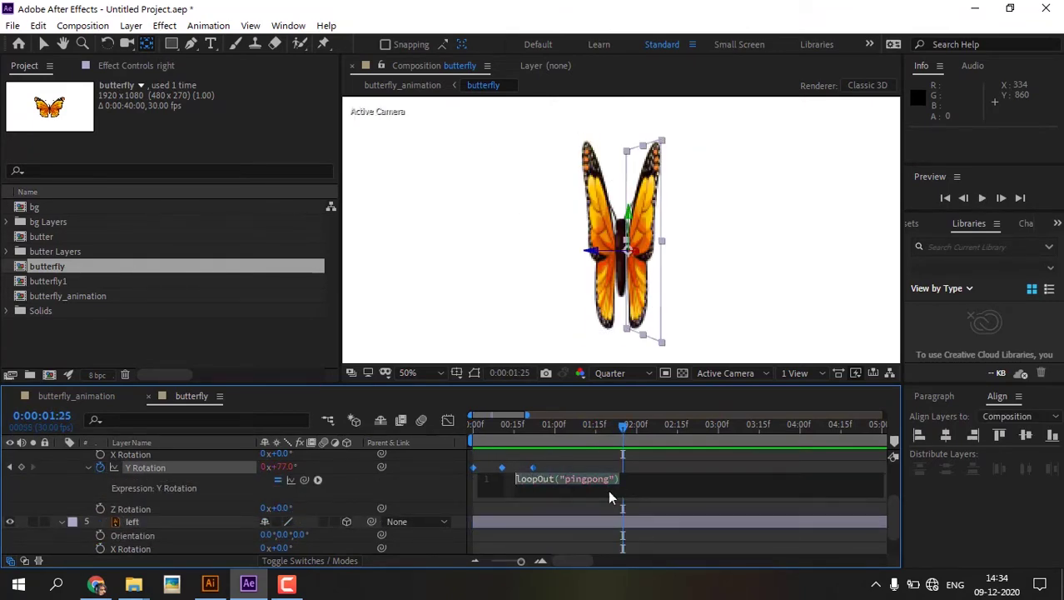
left_click(636, 468)
Reuse the loopOut("pingpong") expression on the left wing's Y Rotation
scroll(183, 528, "down", 1)
left_click(100, 534, "alt")
left_click_drag(627, 545, 517, 545)
right_click(533, 545)
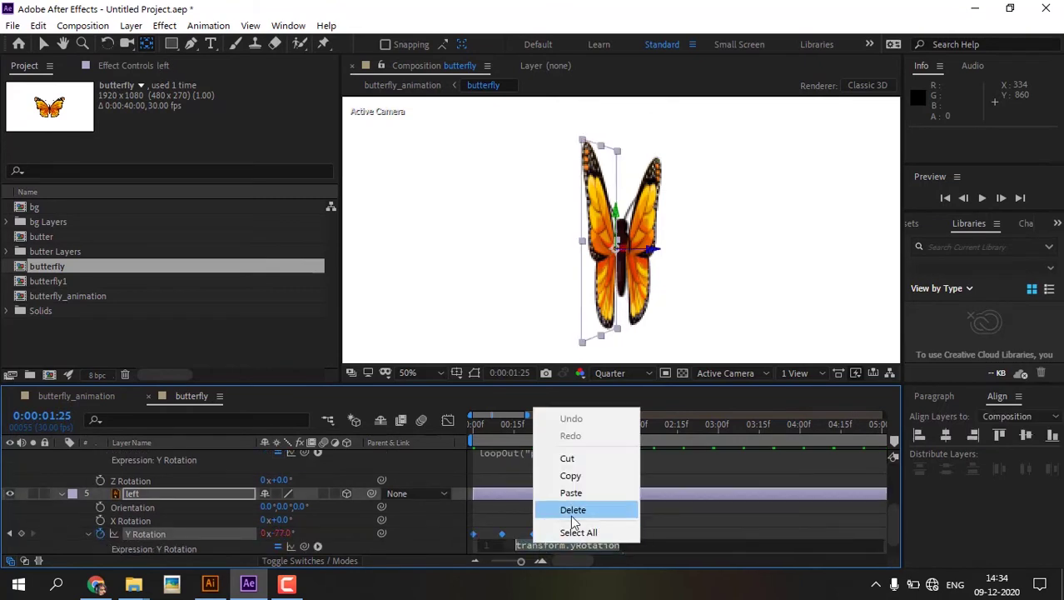
left_click(581, 494)
left_click(581, 528)
Apply Easy Ease to all Y Rotation keyframes of the right and left wings
scroll(582, 533, "up", 2)
left_click(474, 482)
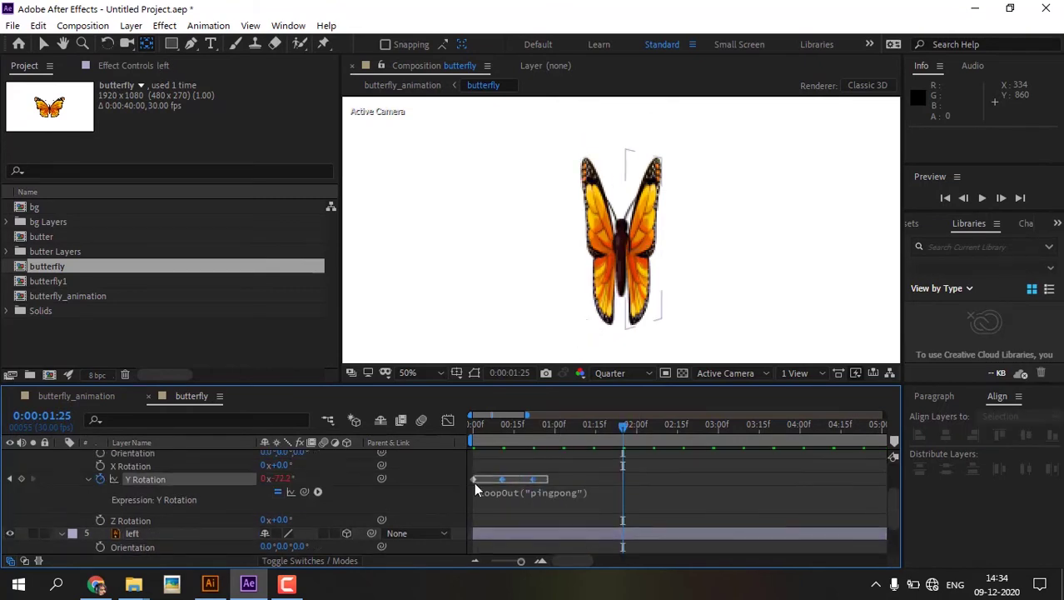
right_click(473, 478)
mouse_move(603, 467)
left_click(696, 366)
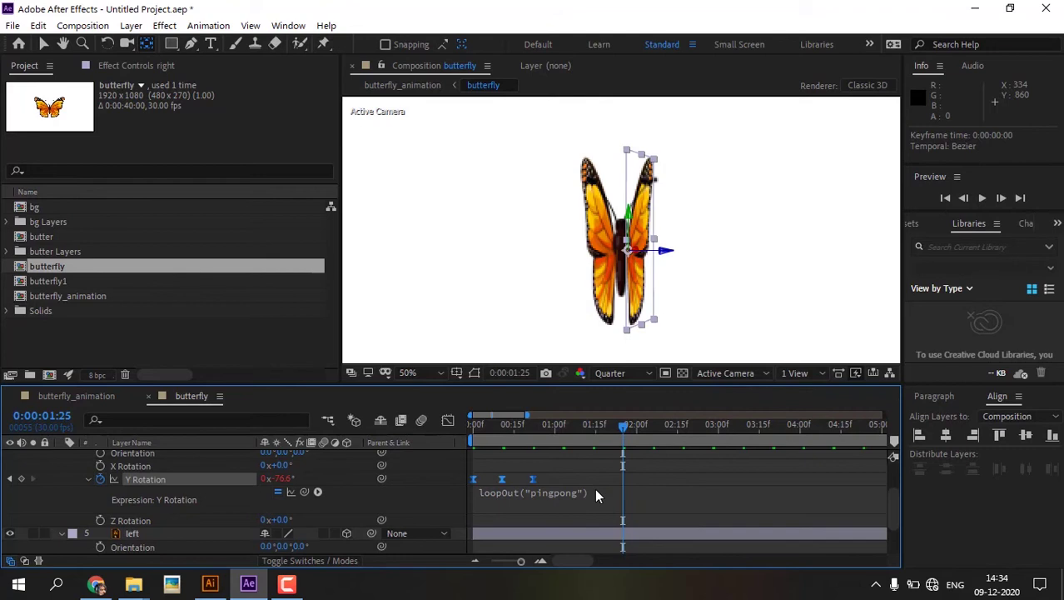
scroll(591, 489, "down", 2)
left_click(473, 517)
right_click(473, 517)
mouse_move(588, 507)
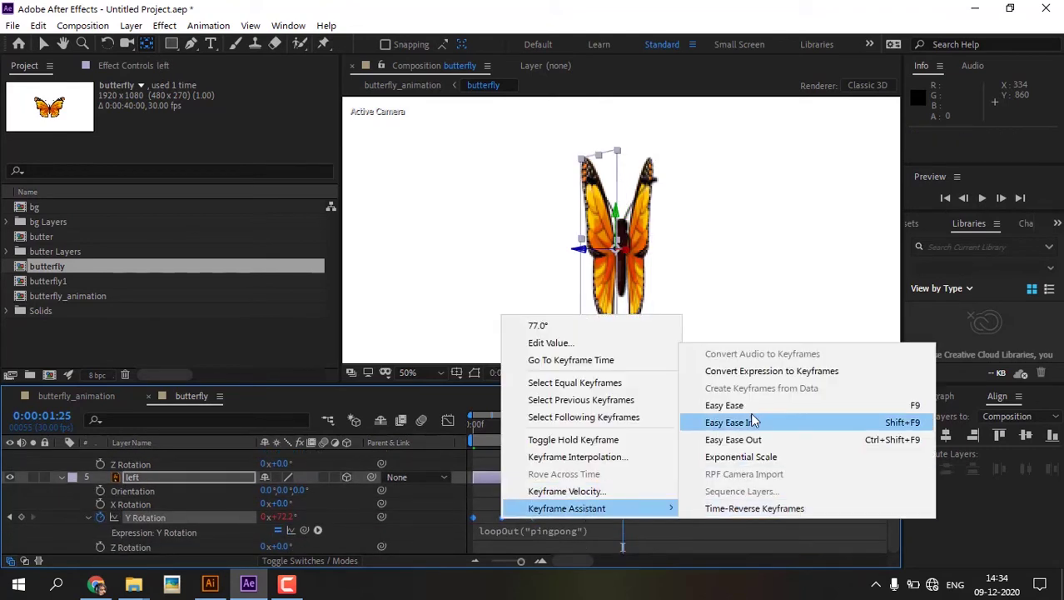
left_click(737, 418)
Lengthen the easing handles at the first and last keyframes of the left wing's Y Rotation curve in the Graph Editor
left_click(448, 420)
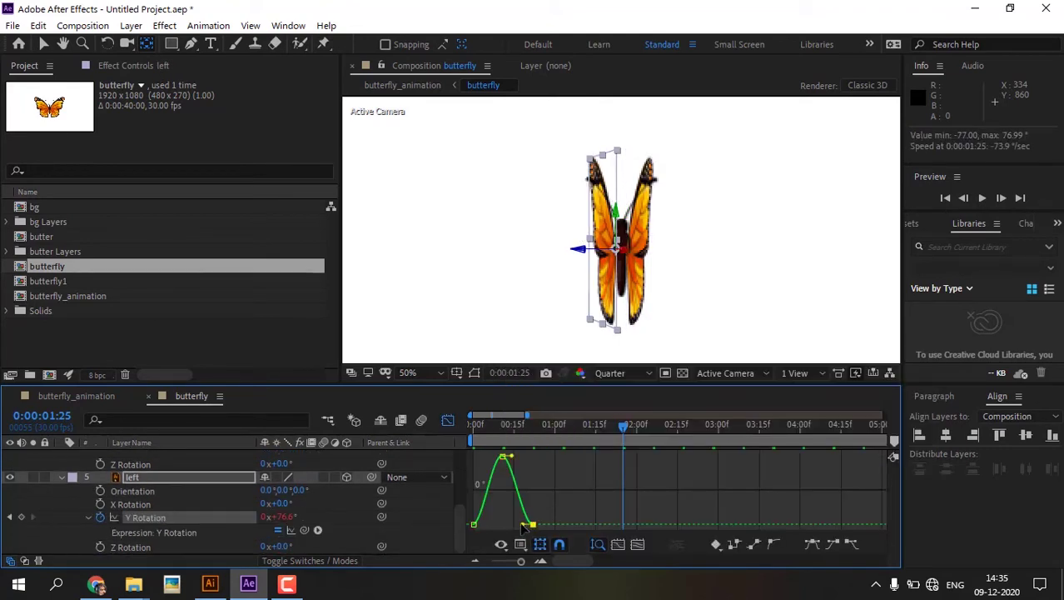
left_click_drag(523, 526, 495, 525)
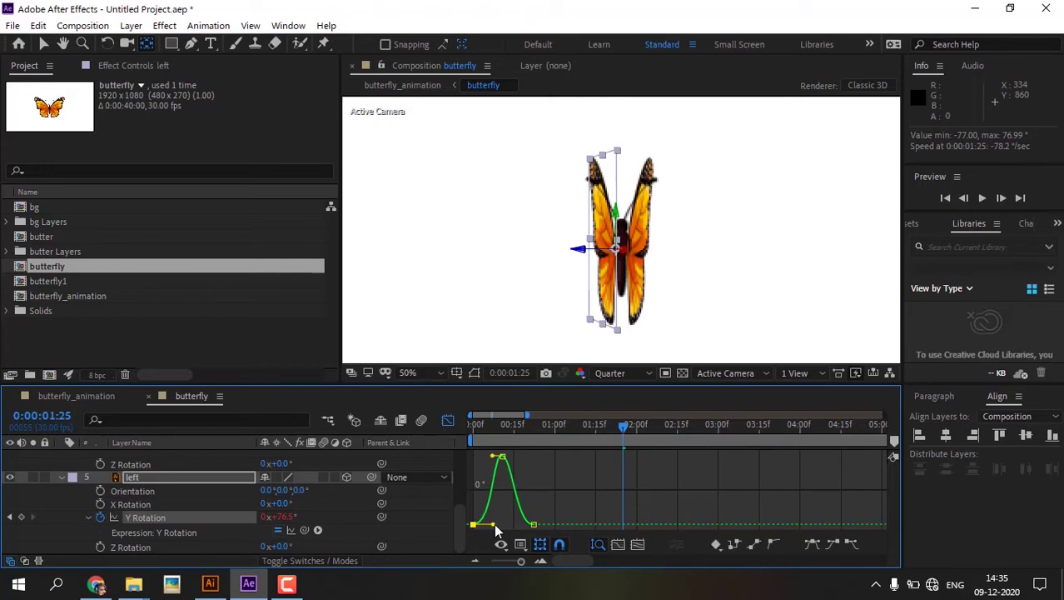
left_click(448, 421)
scroll(538, 504, "up", 1)
scroll(543, 509, "down", 1)
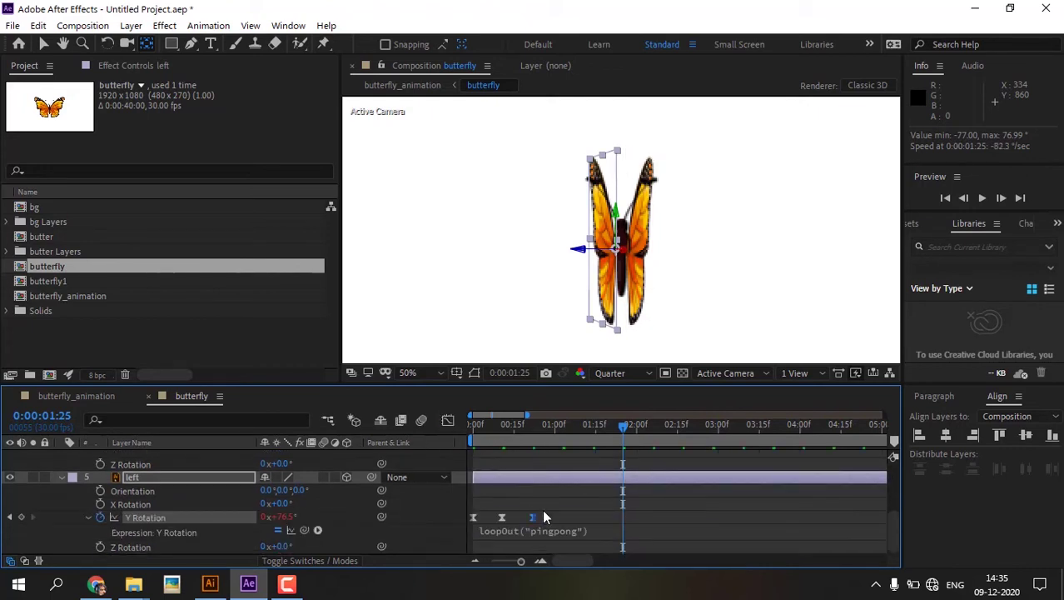
left_click(448, 420)
mouse_move(487, 510)
left_mouse_down()
mouse_move(469, 529)
mouse_move(495, 525)
left_mouse_up()
left_click(449, 421)
Adjust the easing handles of the right wing's Y Rotation curve to match the left wing, and preview the looping flaps
scroll(554, 512, "up", 2)
left_click(145, 503)
left_click(448, 421)
left_click_drag(522, 448, 556, 488)
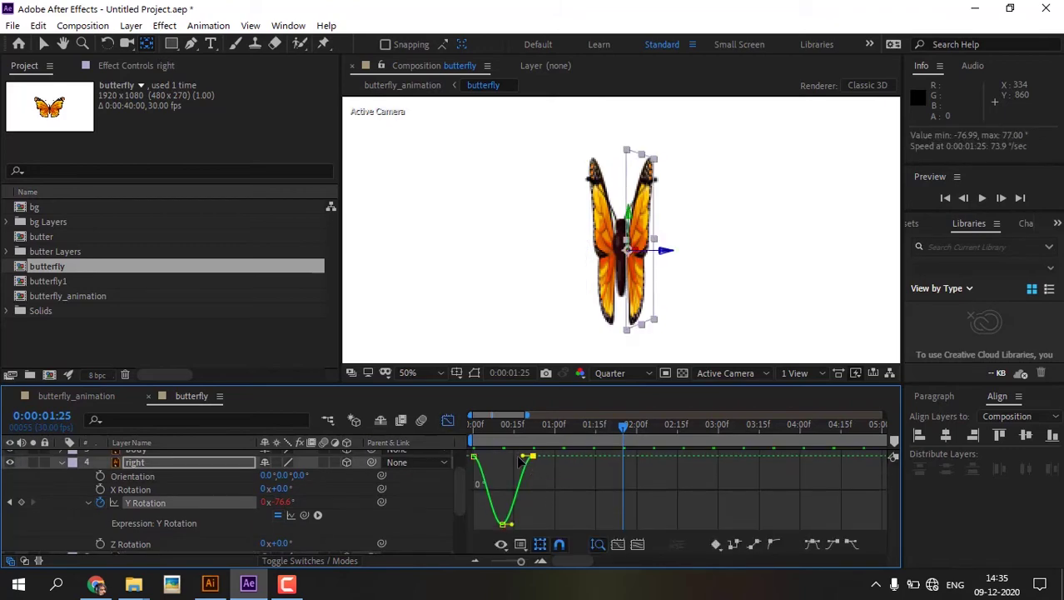
left_click_drag(523, 456, 467, 465)
left_click_drag(484, 456, 490, 456)
left_click(448, 420)
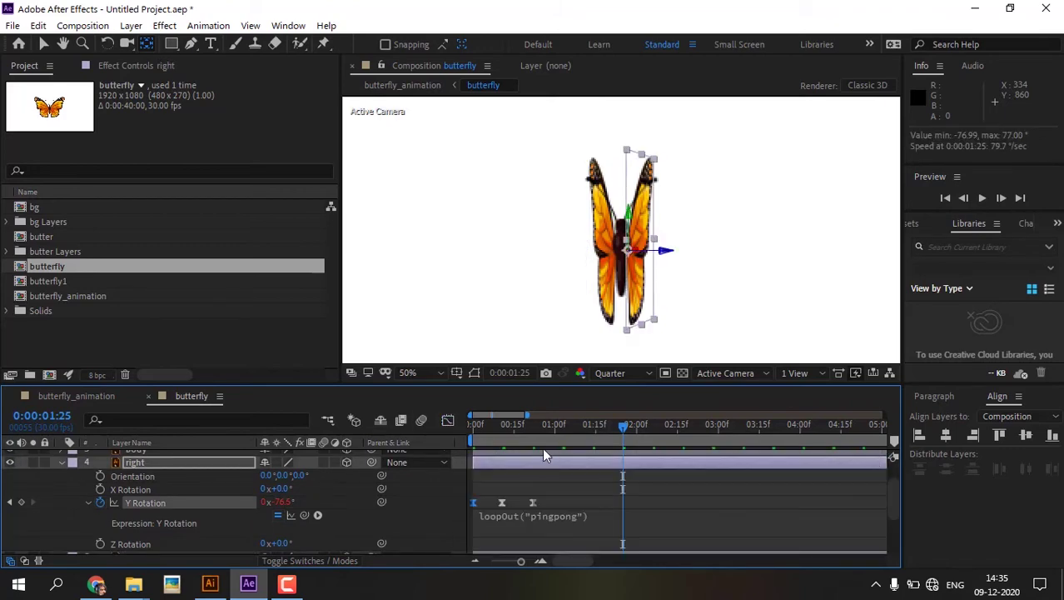
key("space")
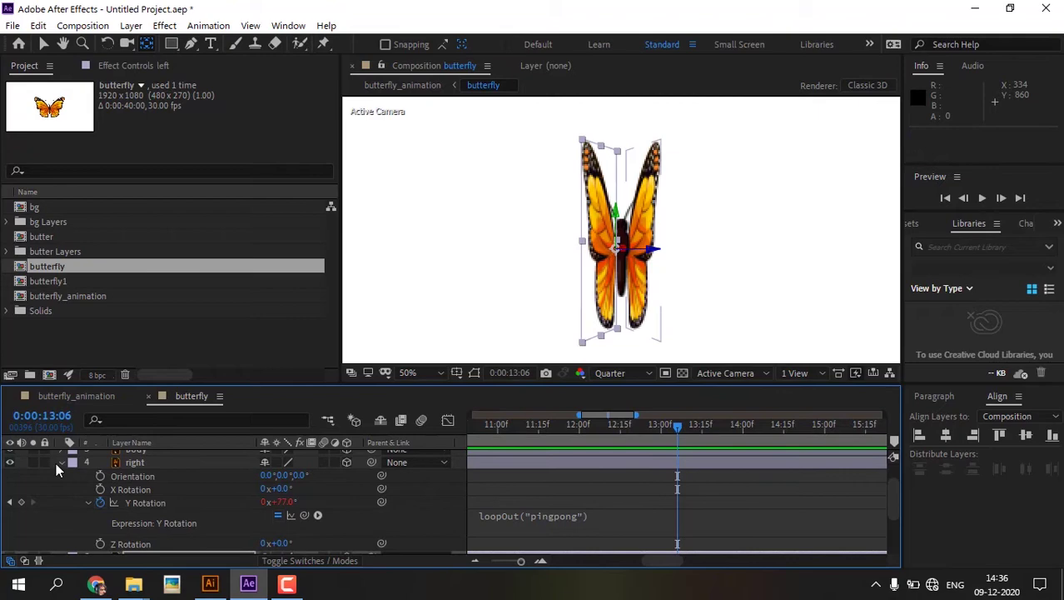
Add a null object to the butterfly composition and parent all five butterfly layers to it
left_click(60, 462)
right_click(182, 529)
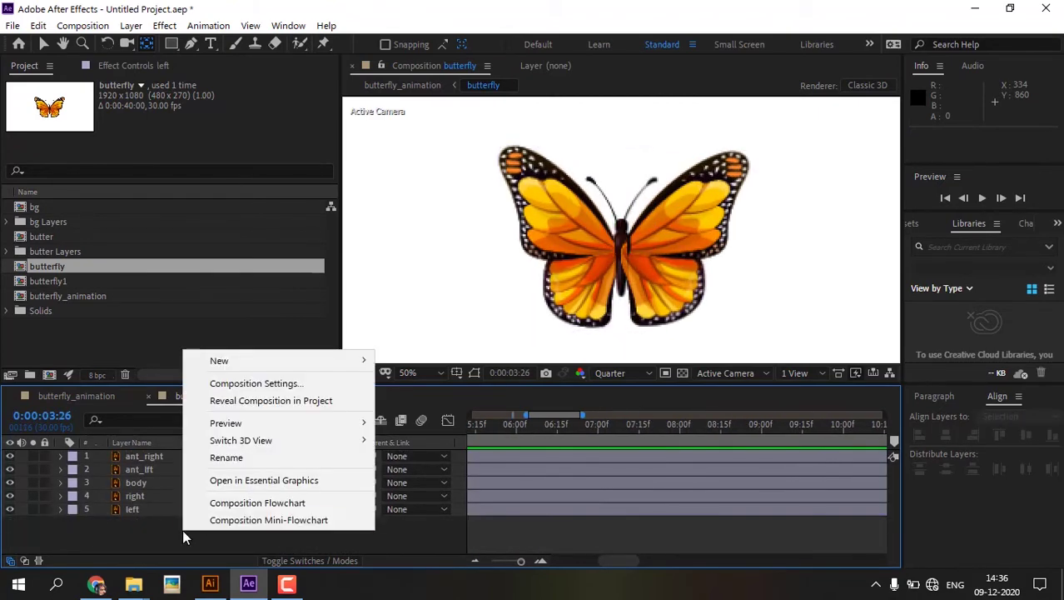
mouse_move(333, 360)
left_click(448, 454)
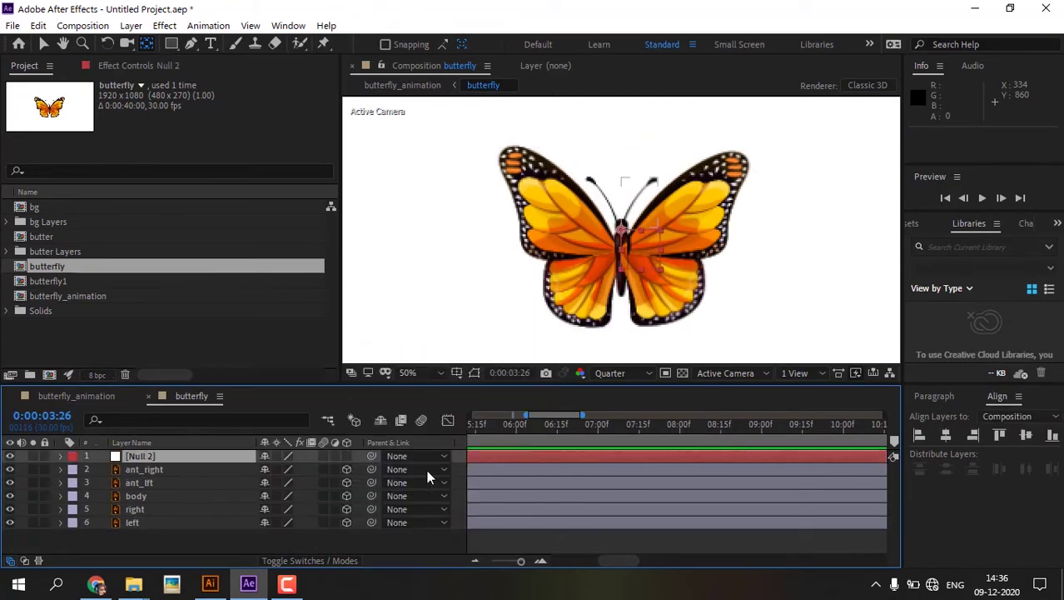
left_click(150, 469)
left_click(163, 522, "shift")
left_click_drag(371, 522, 136, 458)
Make the null a 3D layer, add the expression wiggle(1,16) to its Orientation, and preview the motion
left_click(136, 457)
left_click(60, 457)
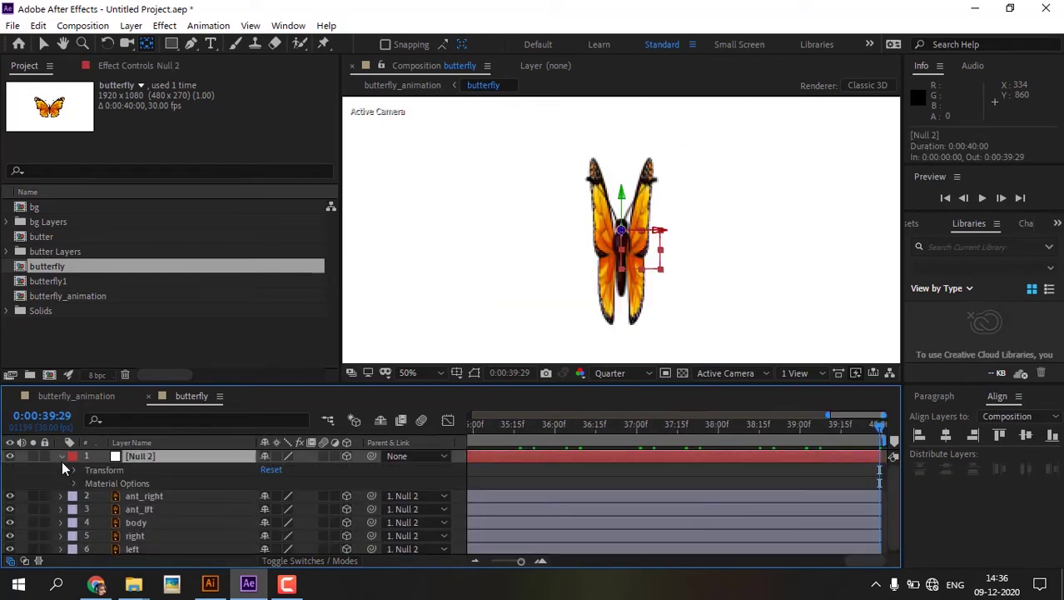
left_click(76, 471)
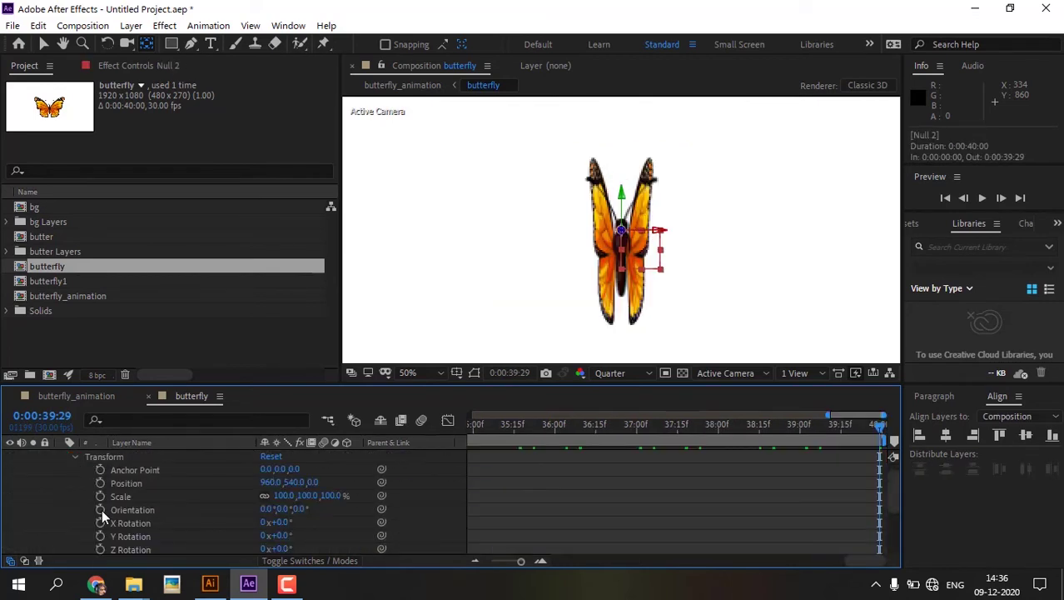
left_click(101, 509, "alt")
type("wiggle(1,")
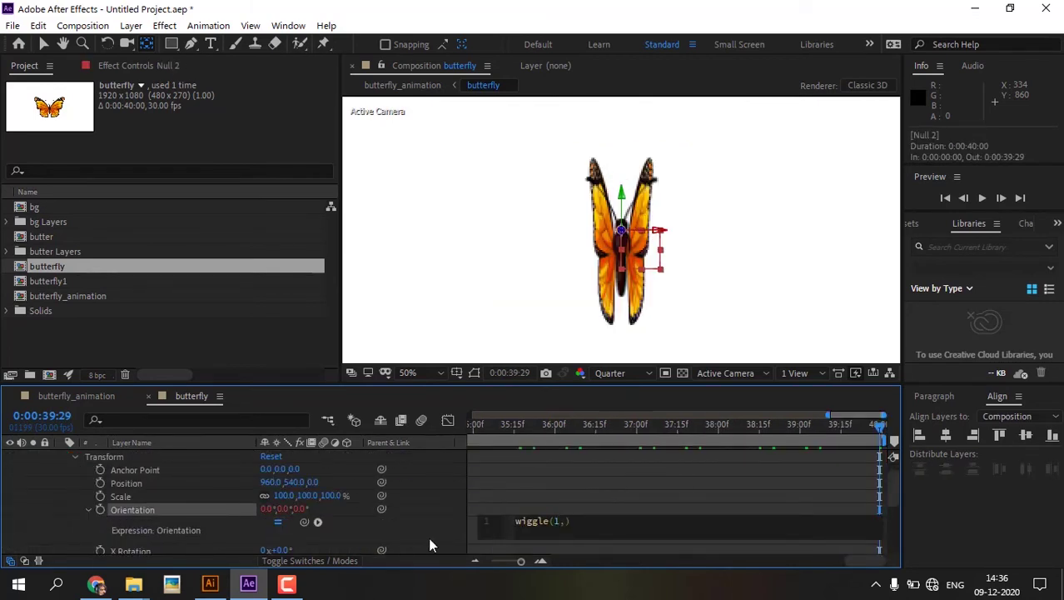
type("16")
left_click(479, 512)
key("space")
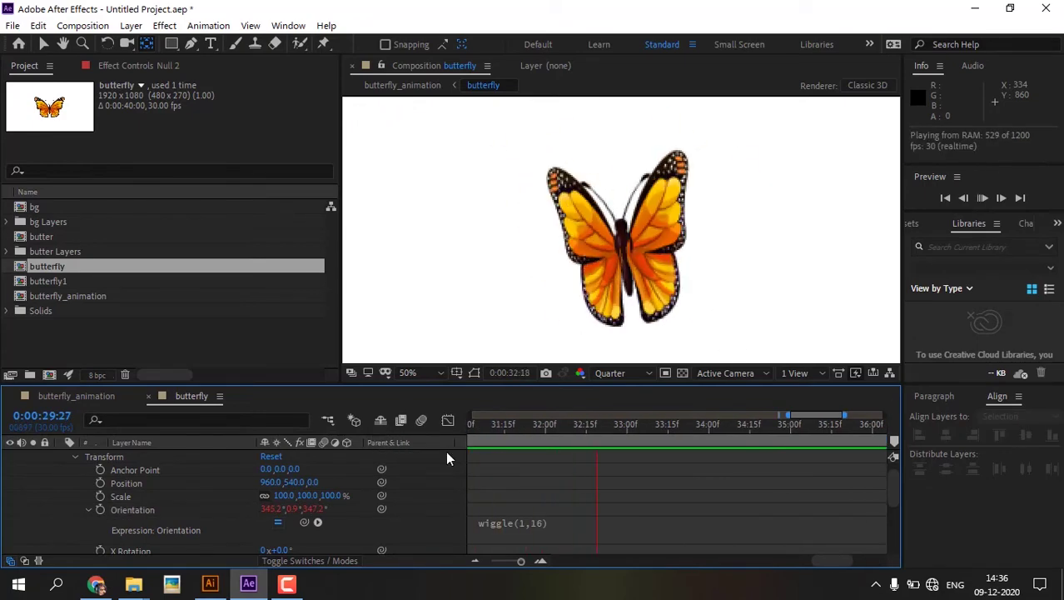
key("space")
Add the expression wiggle(1,16) to the null's X Rotation and Z Rotation, and preview the result
scroll(136, 509, "down", 2)
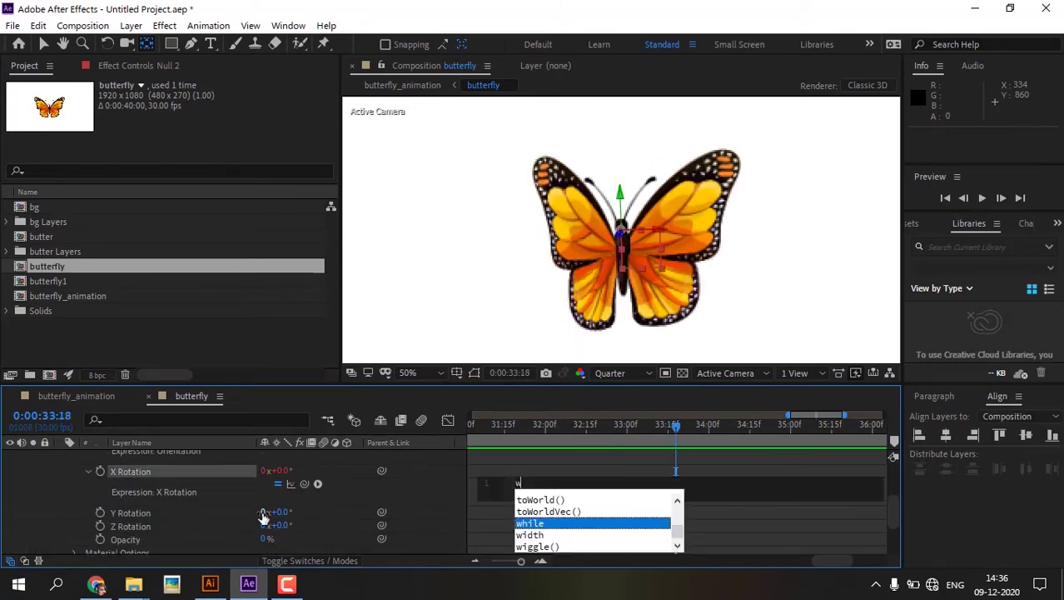
type("wiggle(1,12)")
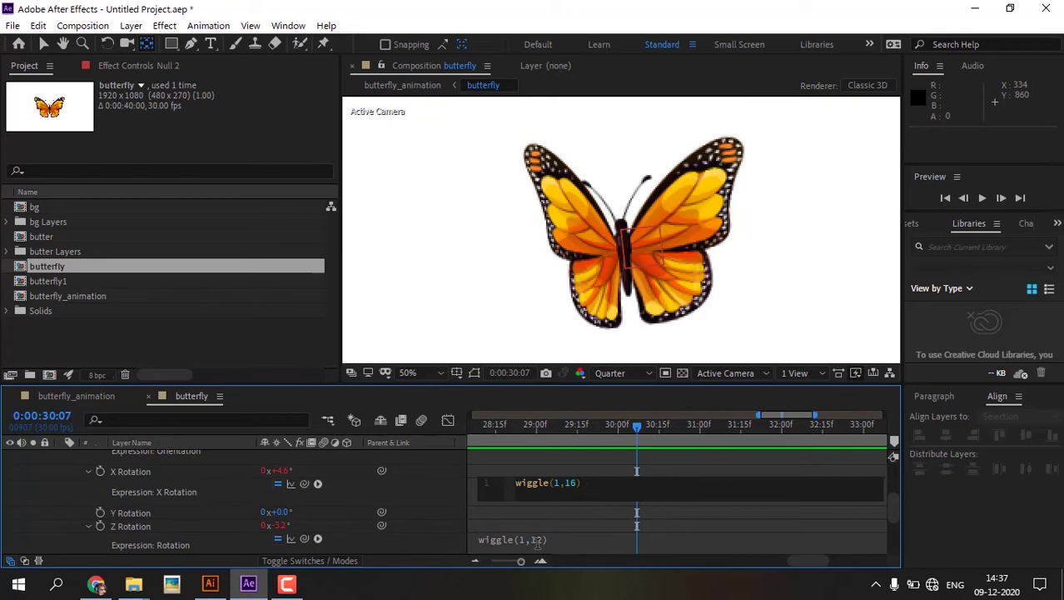
left_click(537, 539)
double_click(571, 537)
type("16")
left_click(579, 518)
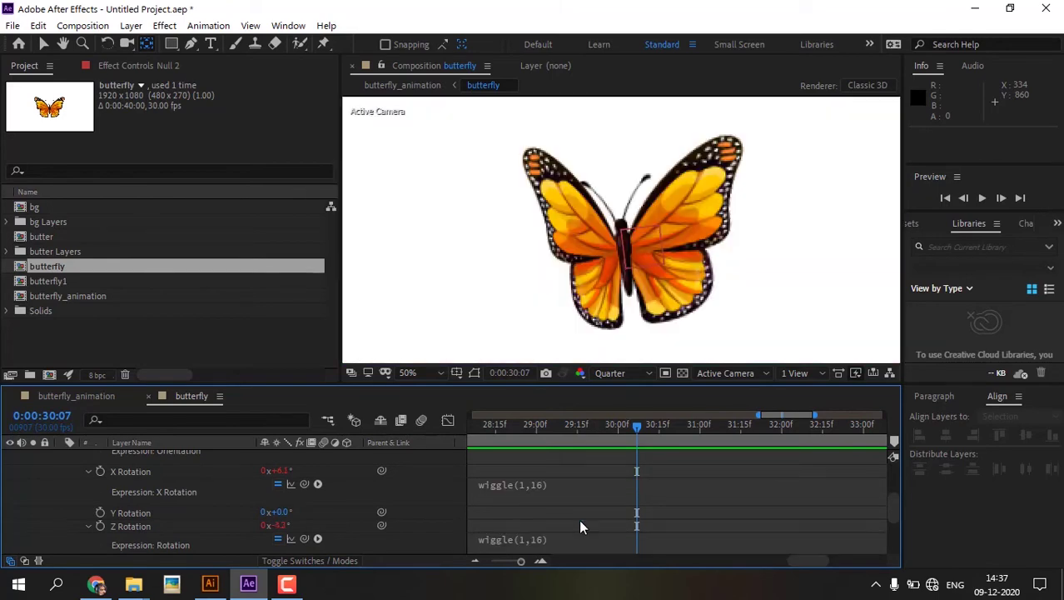
left_click_drag(637, 426, 460, 444)
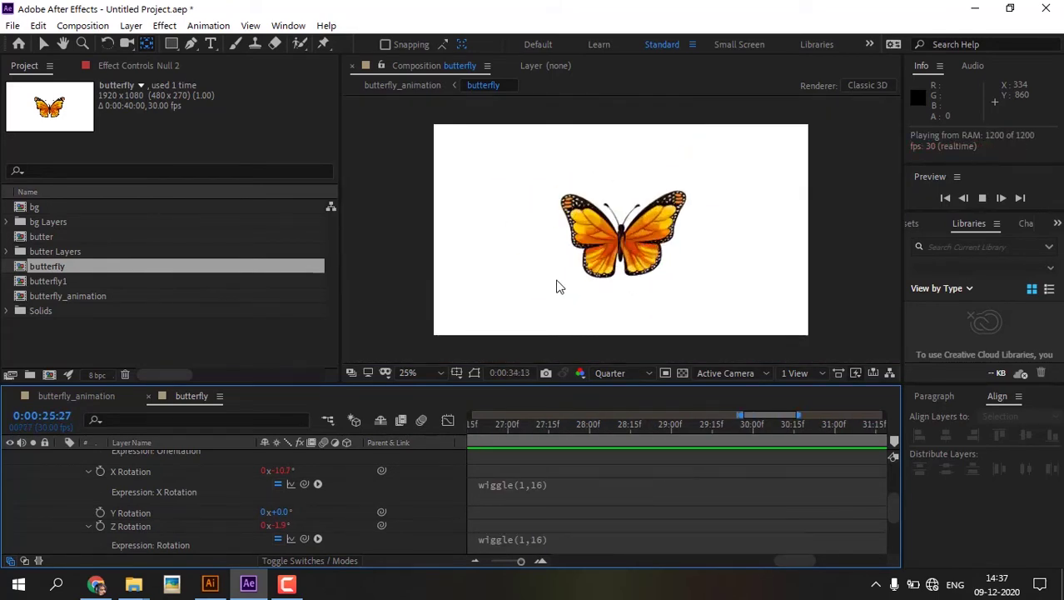
key("space")
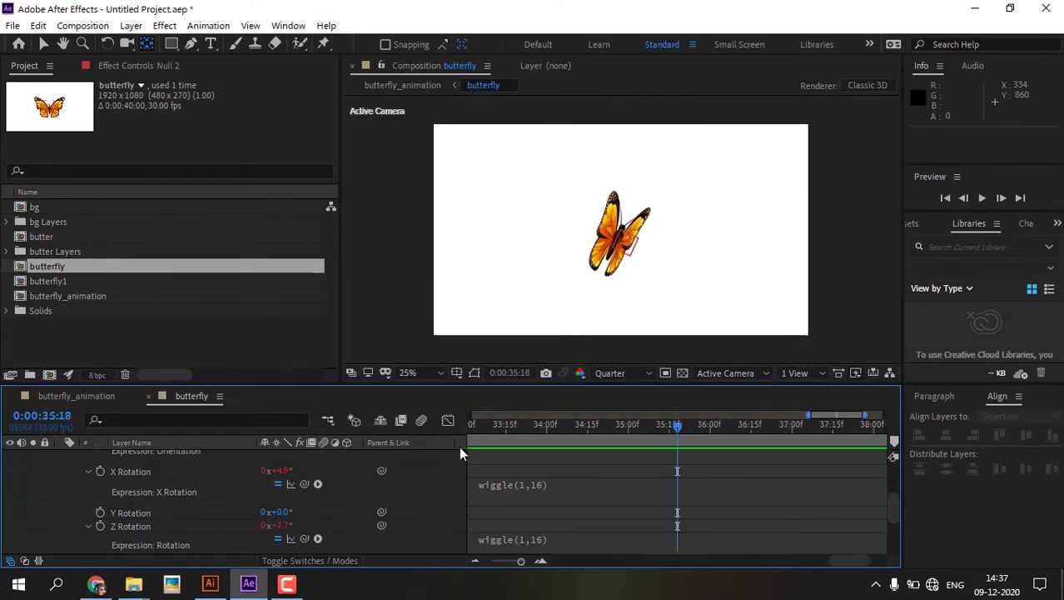
Enable motion blur for the composition and the left and right wing layers, and preview it
scroll(250, 475, "up", 2)
left_click(73, 456)
left_click(61, 455)
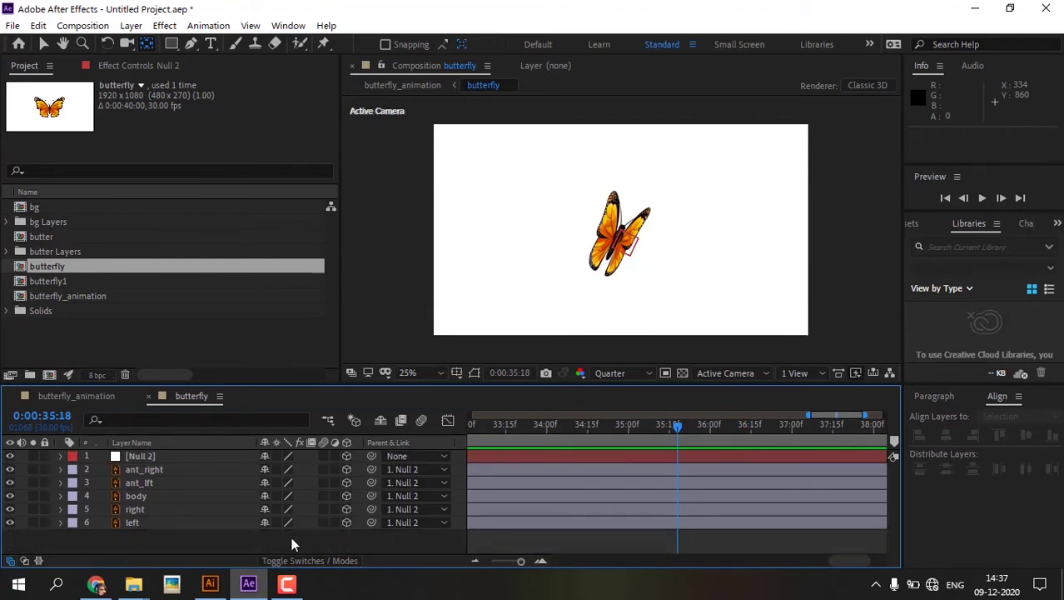
left_click(422, 420)
left_click(323, 522)
left_click(324, 509)
left_click_drag(511, 425, 463, 429)
key("space")
key("space")
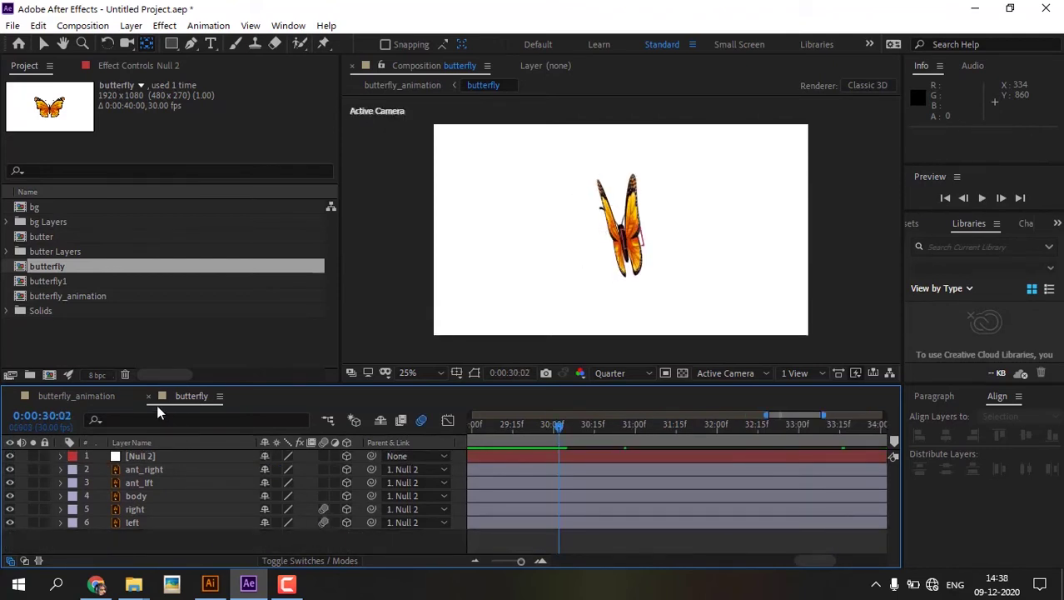
Return to the butterfly_animation composition, add the expression wiggle(2,1000) to the butterfly layer's Position, and preview the flight
left_click(148, 397)
left_click(520, 429)
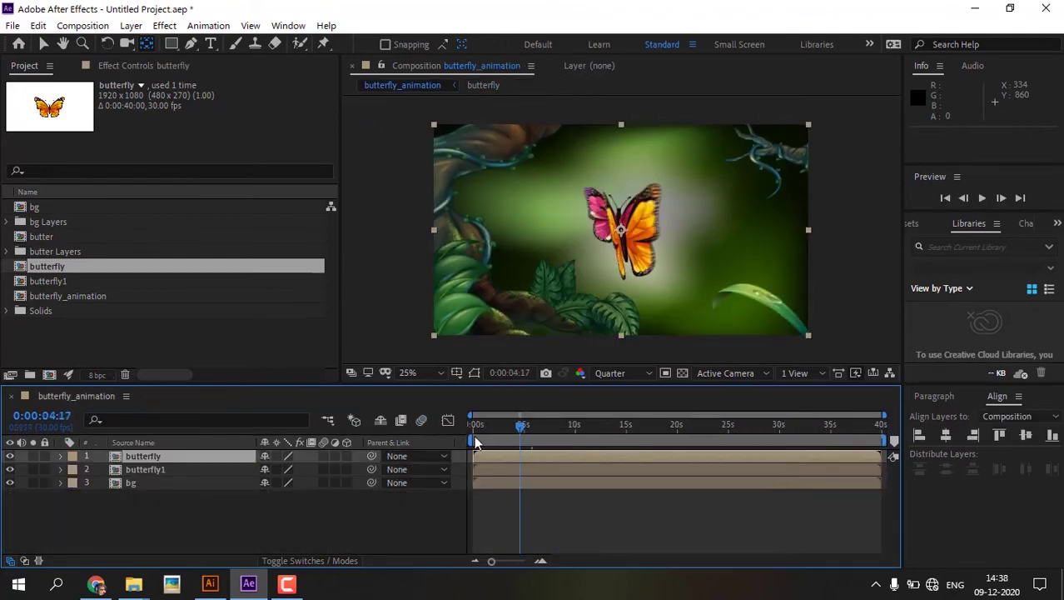
left_click(152, 454)
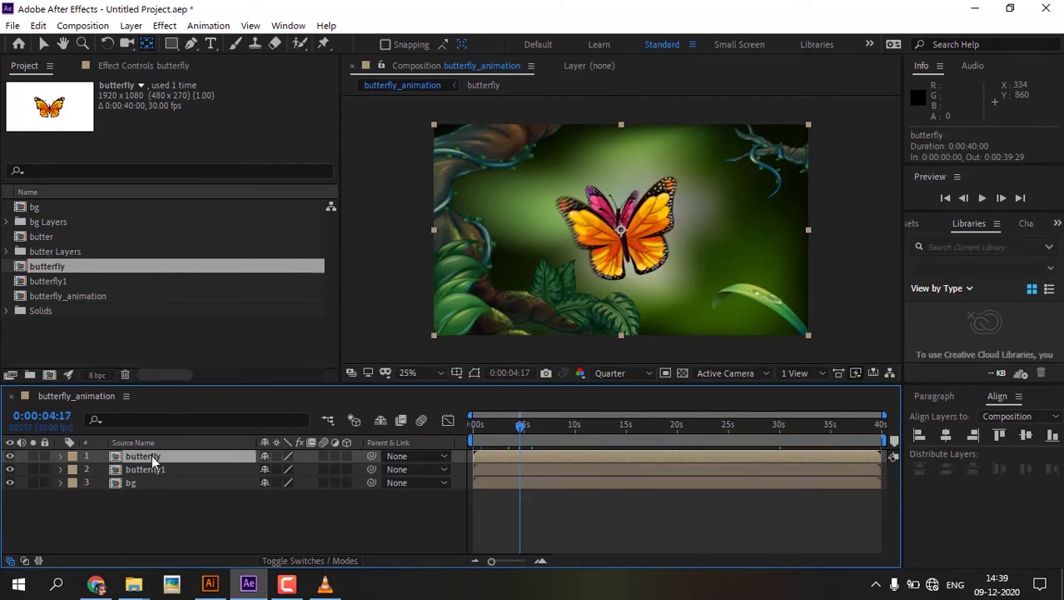
key("p")
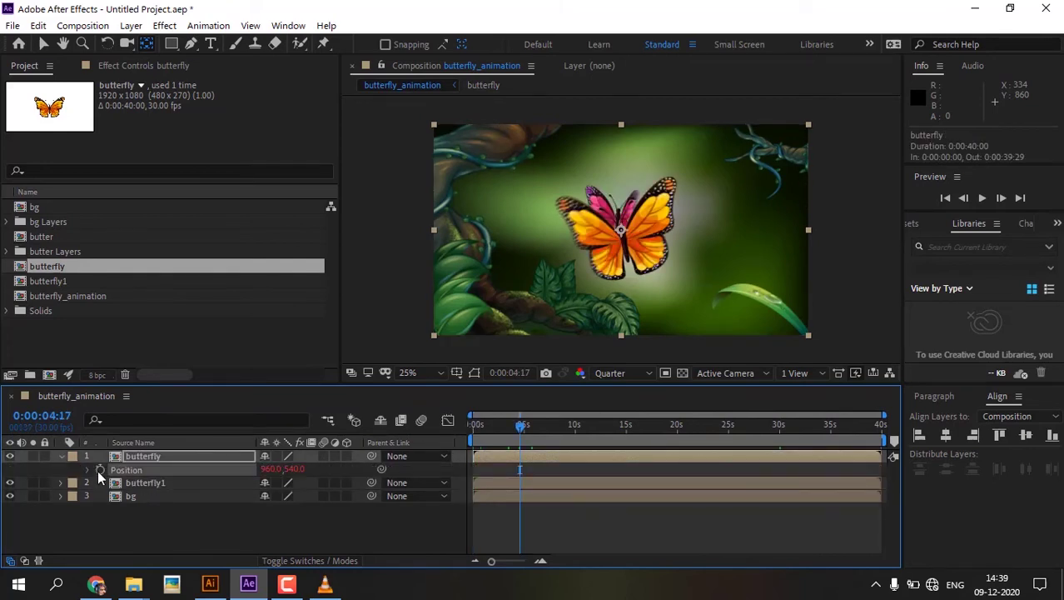
left_click(99, 470, "alt")
type("wi")
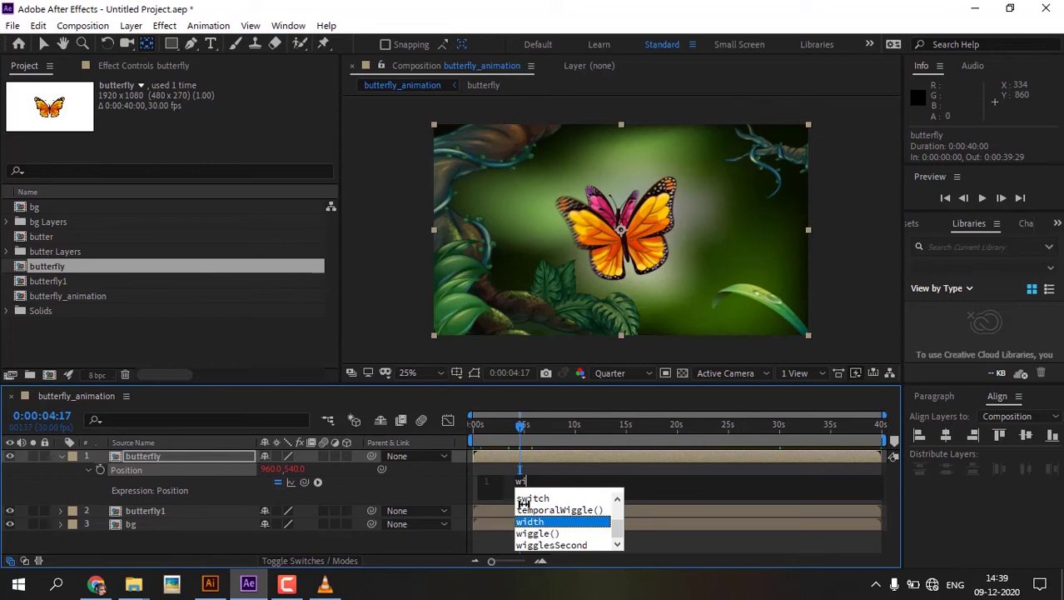
key("Down")
key("Return")
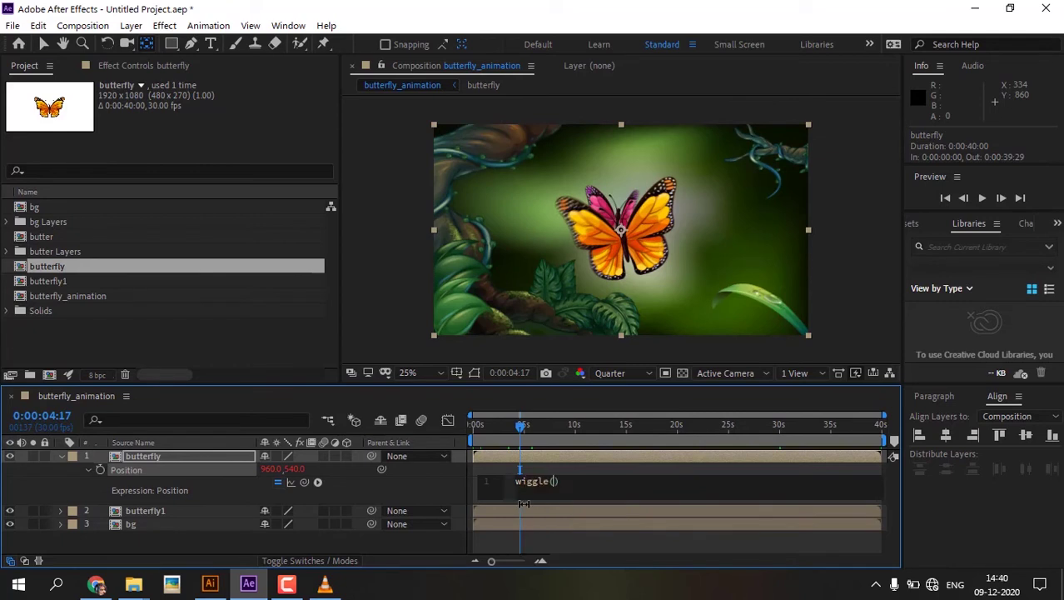
type("2,1000")
left_click(619, 469)
key("space")
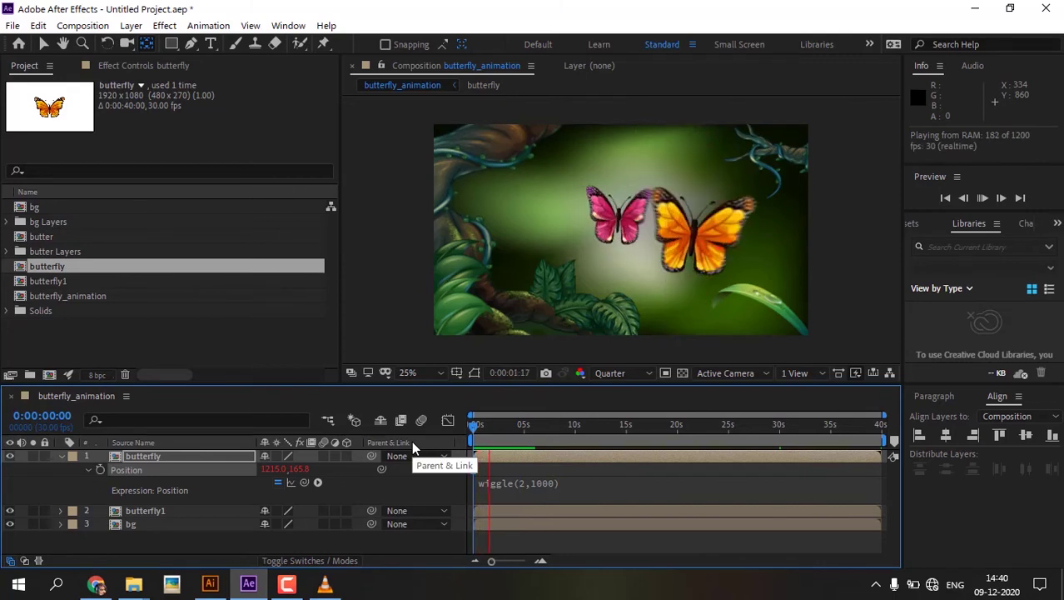
key("space")
Add the expression wiggle(1,500) to the butterfly1 layer's Position and preview both butterflies flying
left_click(165, 511)
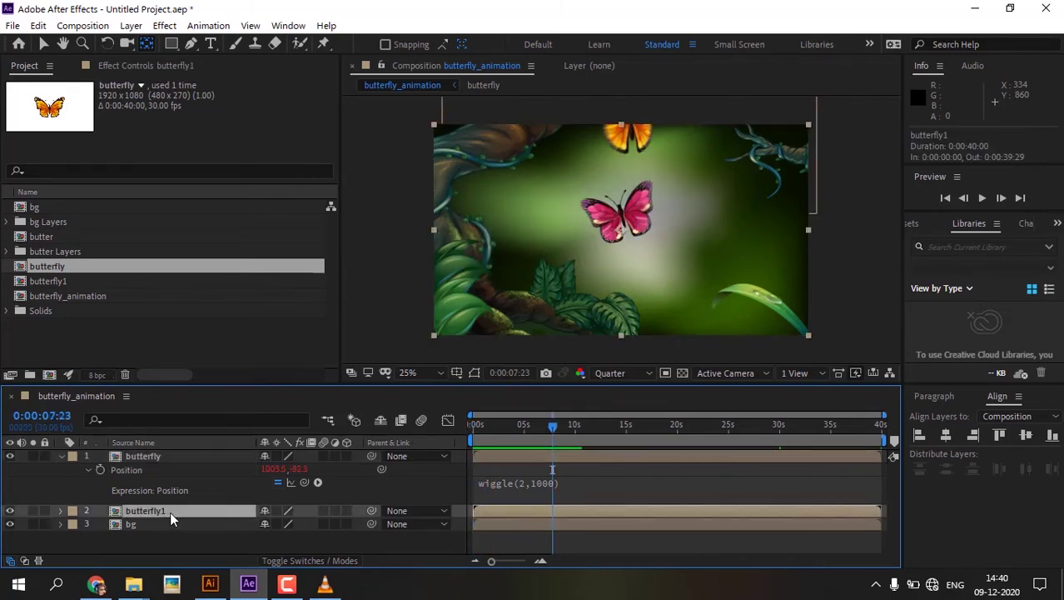
key("p")
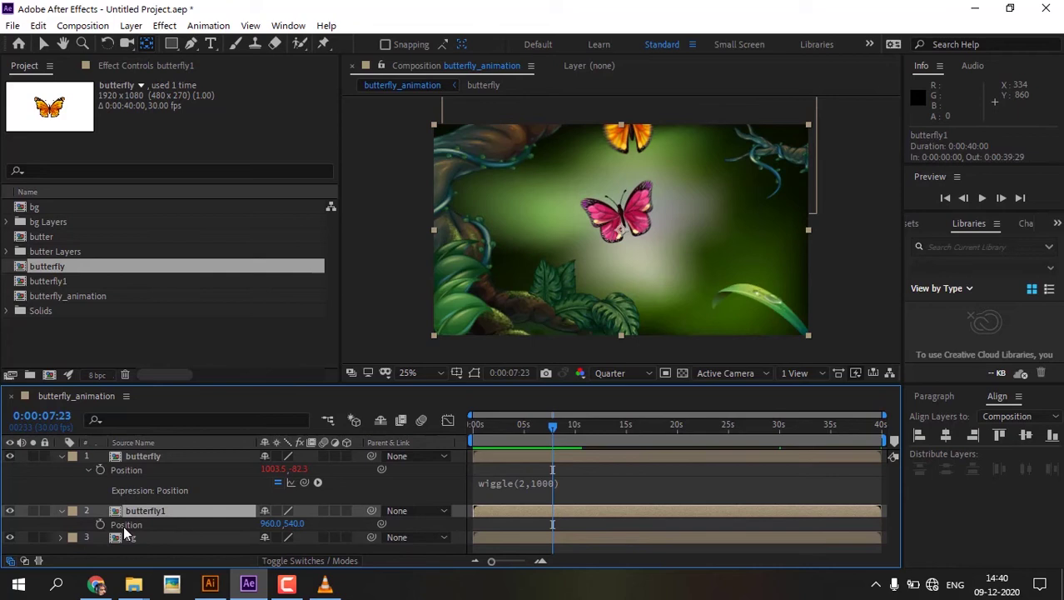
left_click(101, 525, "alt")
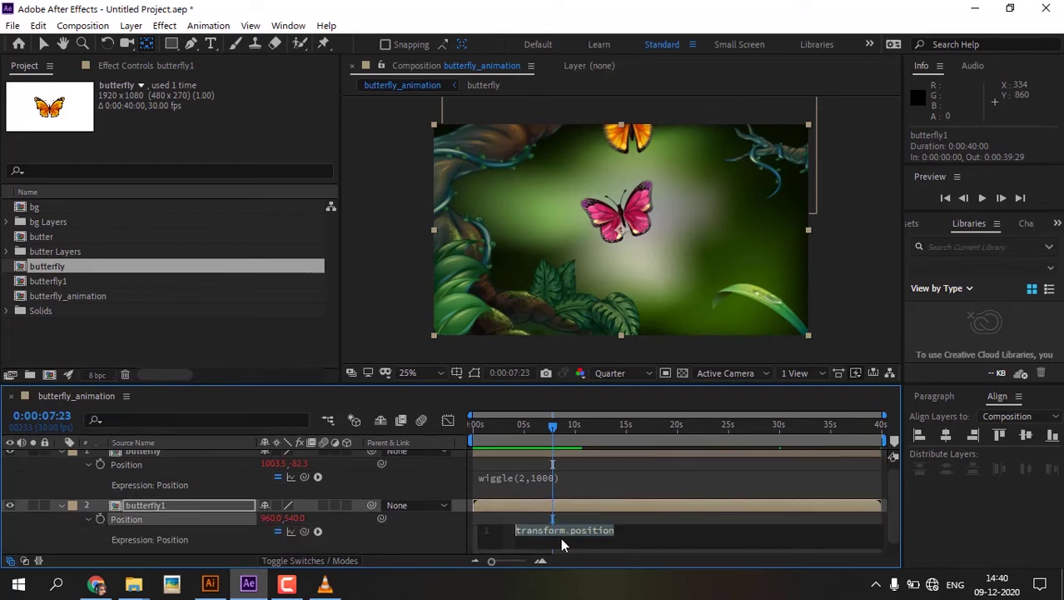
type("wigg")
key("Return")
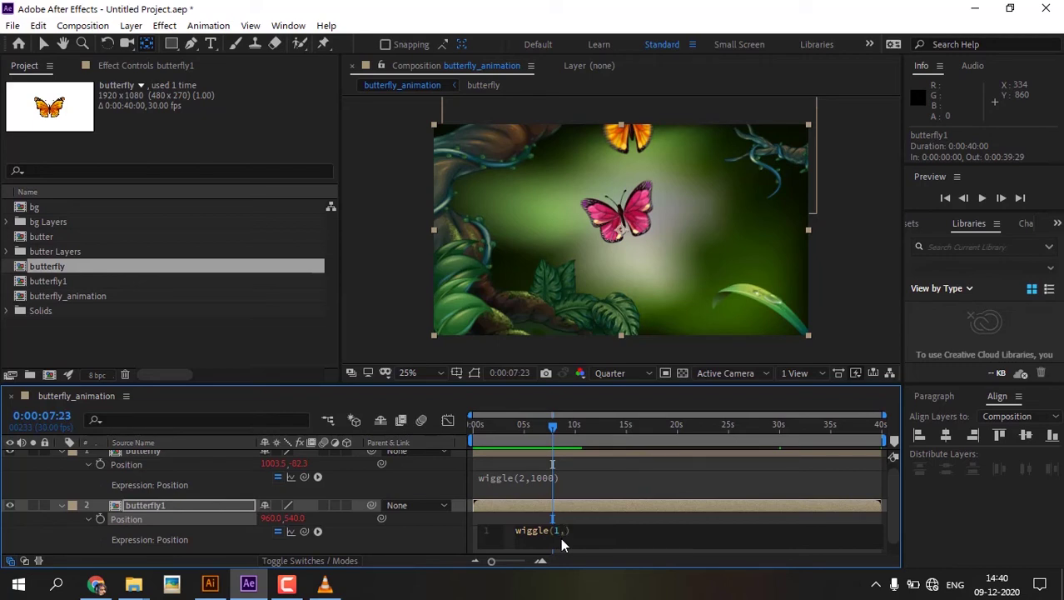
type("1,500")
left_click(598, 508)
key("space")
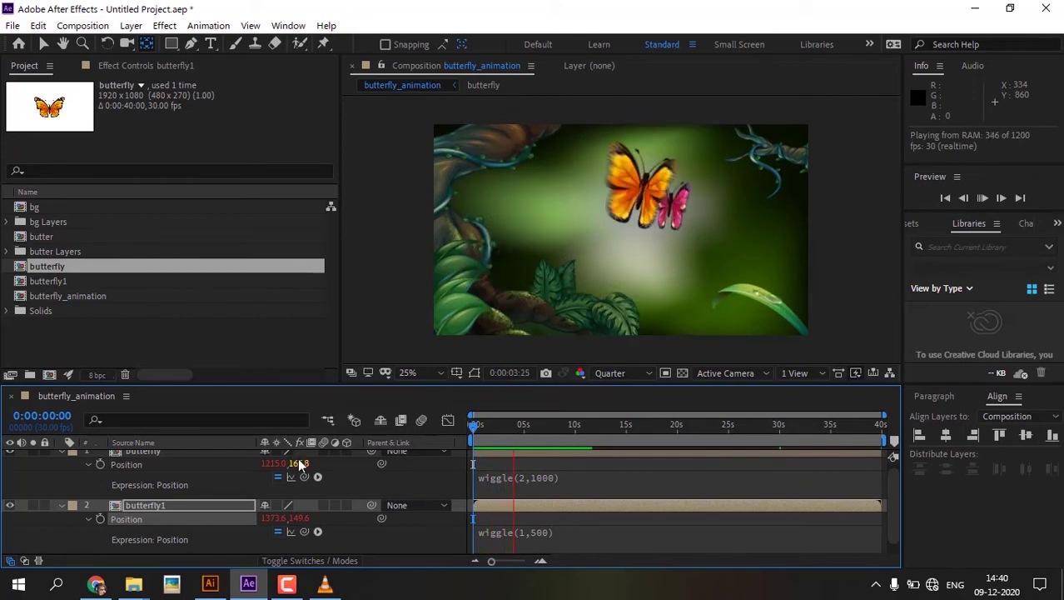
key("space")
Change the butterfly layer's Position expression to wiggle(2,600) and preview the flight
left_click(558, 479)
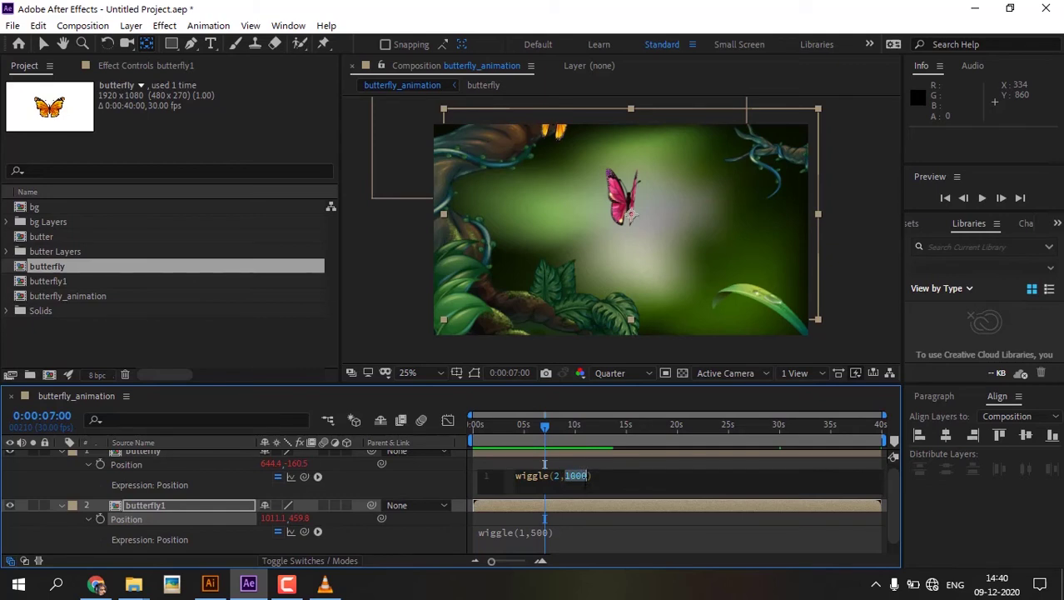
left_click(608, 467)
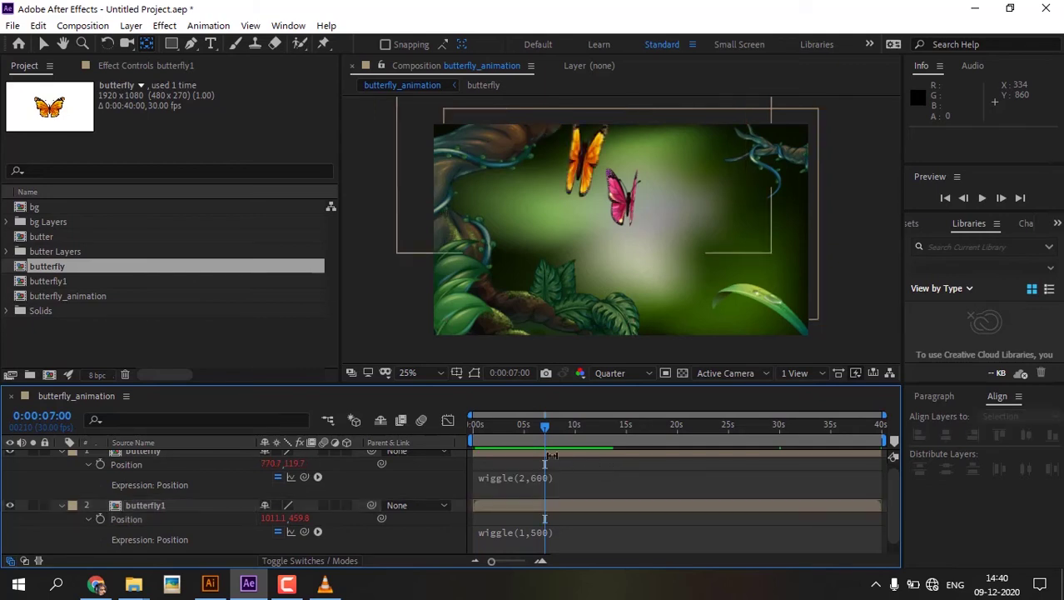
key("space")
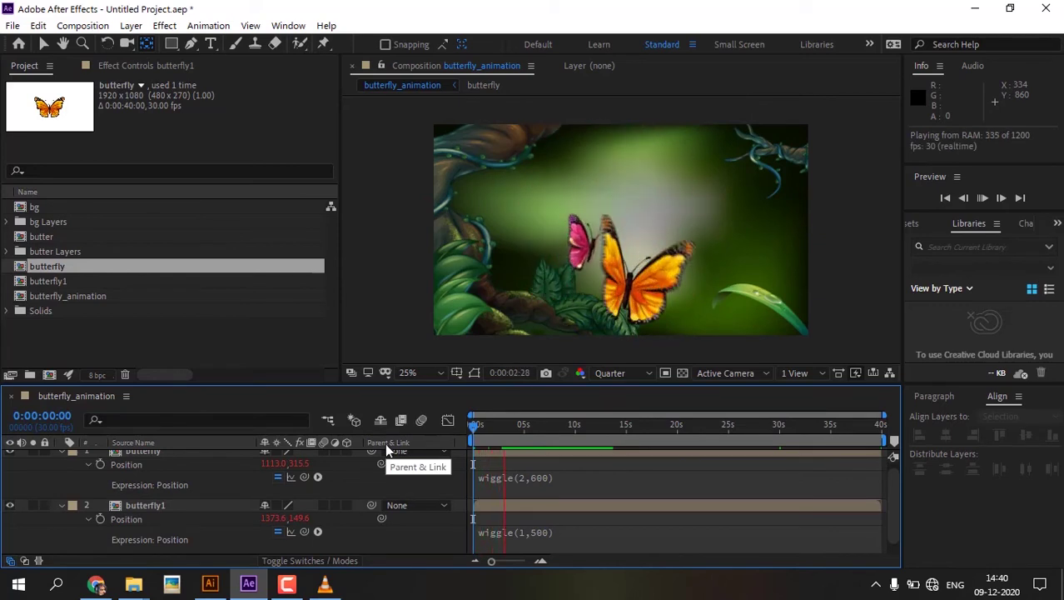
Collapse the properties of the butterfly and butterfly1 layers, and return the current time to 0:00:00:00
left_click(60, 456)
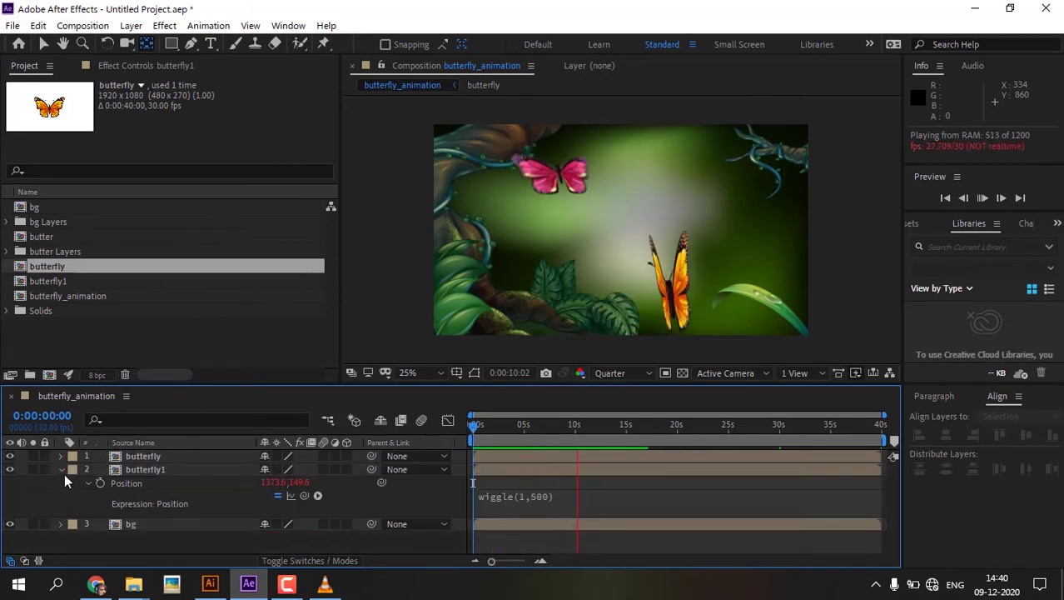
left_click(62, 469)
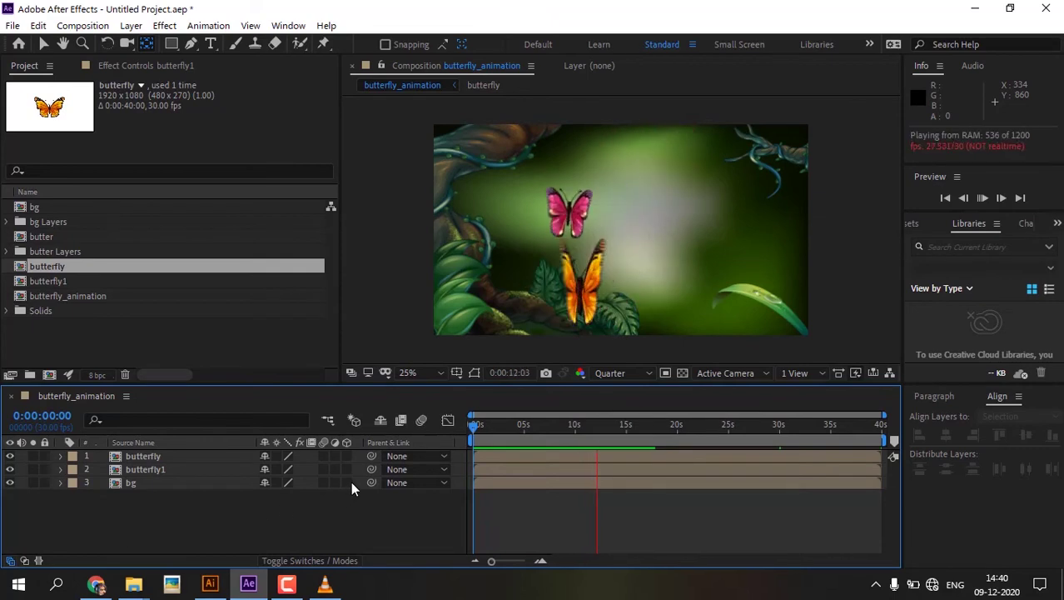
key("space")
left_click_drag(599, 455, 423, 439)
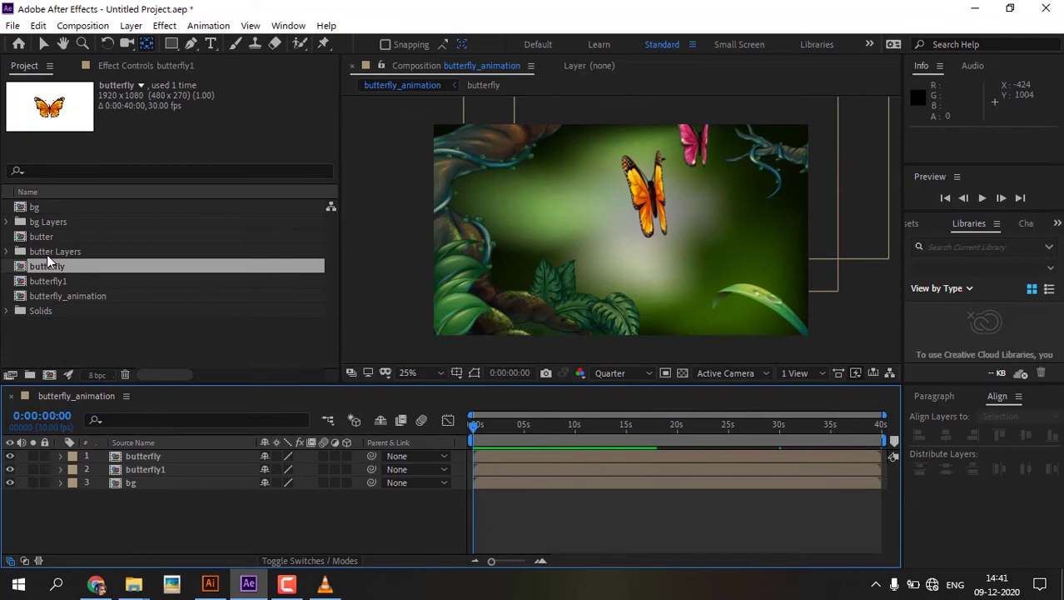
Duplicate the butterfly1 composition, add the copy as the topmost layer of butterfly_animation, and preview it
left_click(43, 280)
key("ctrl+d")
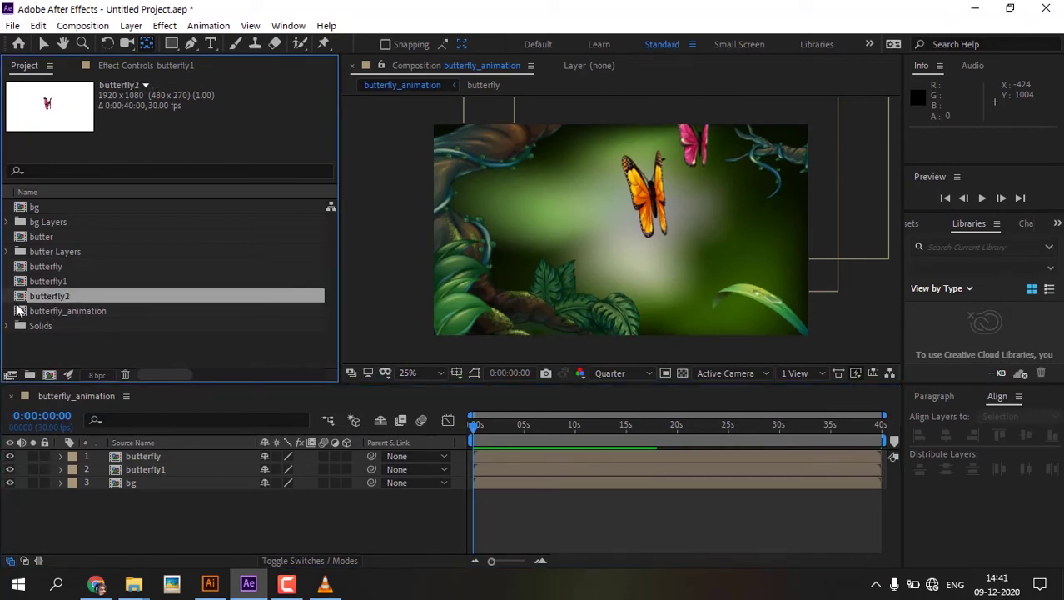
left_click_drag(58, 297, 494, 458)
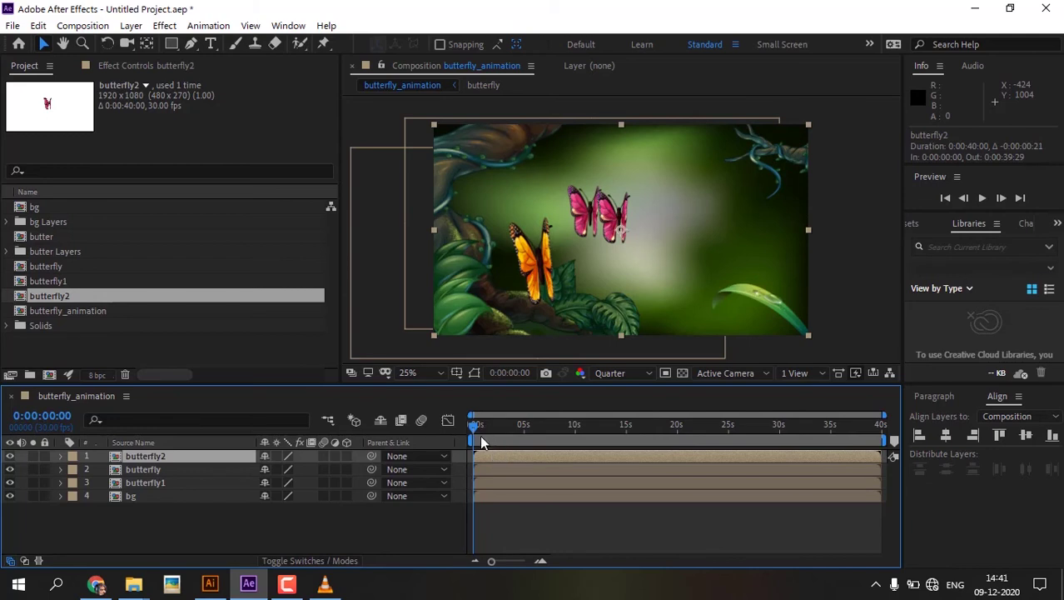
key("space")
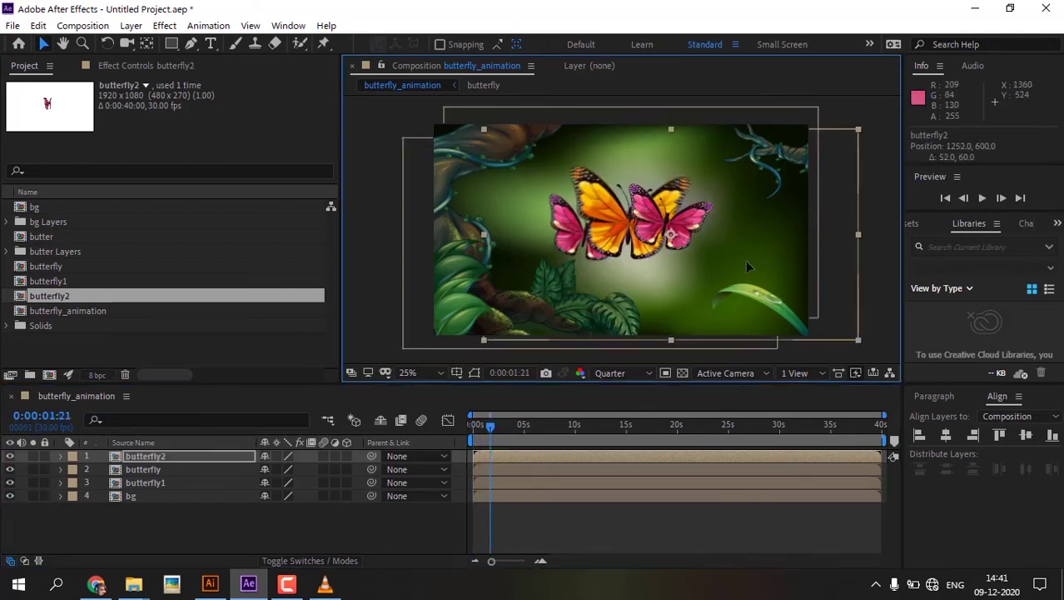